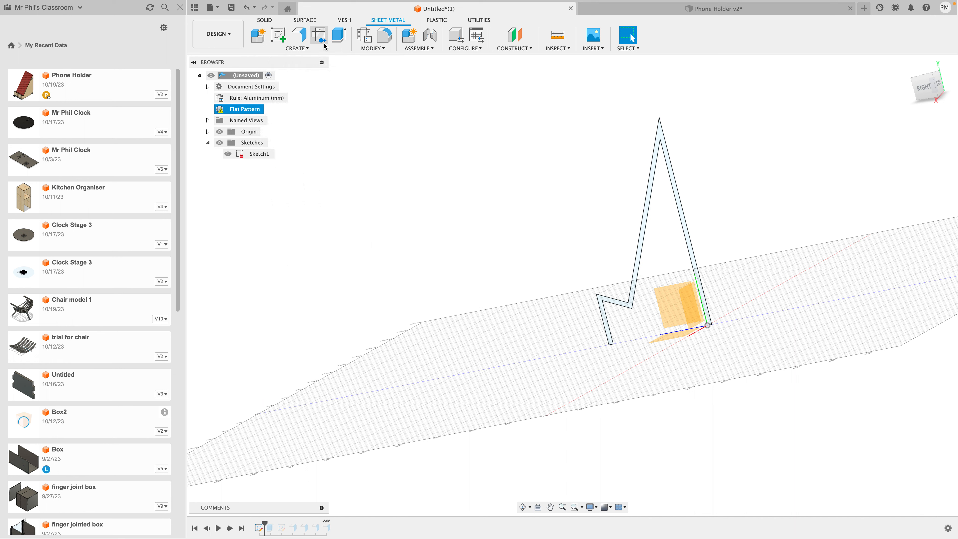
# Extrude the closed phone-stand profile about 60 mm to the negative side as a new body
pyautogui.click(265, 20)
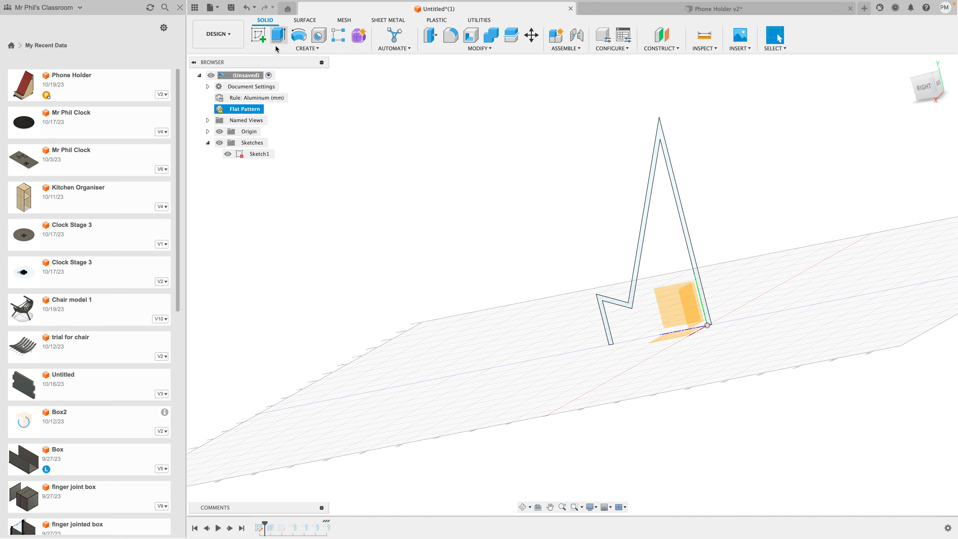
pyautogui.click(278, 36)
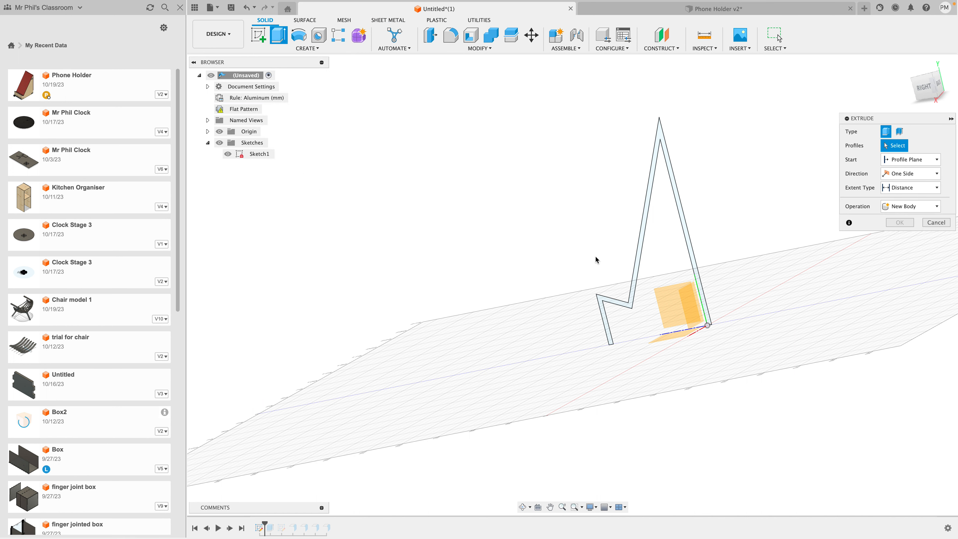
pyautogui.click(638, 271)
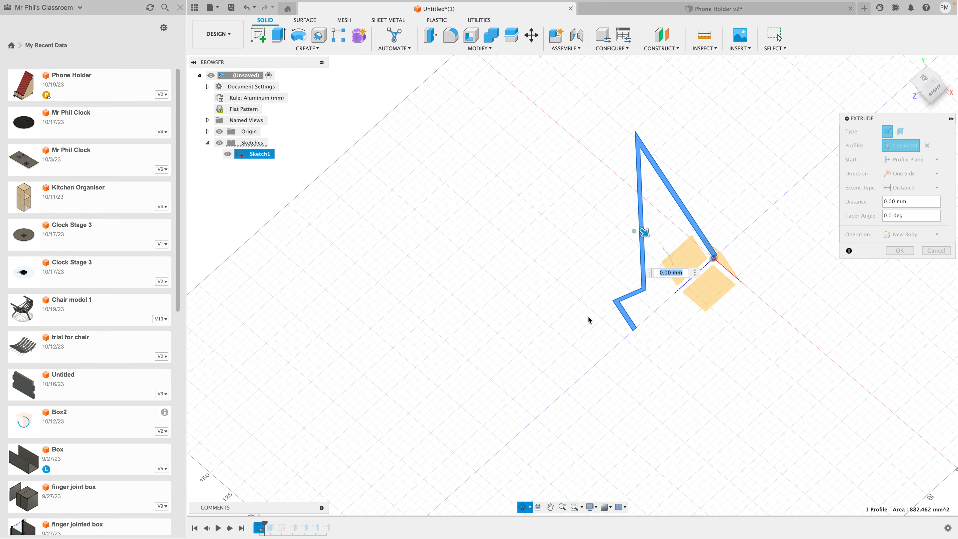
pyautogui.moveTo(646, 234); pyautogui.dragTo(567, 207)
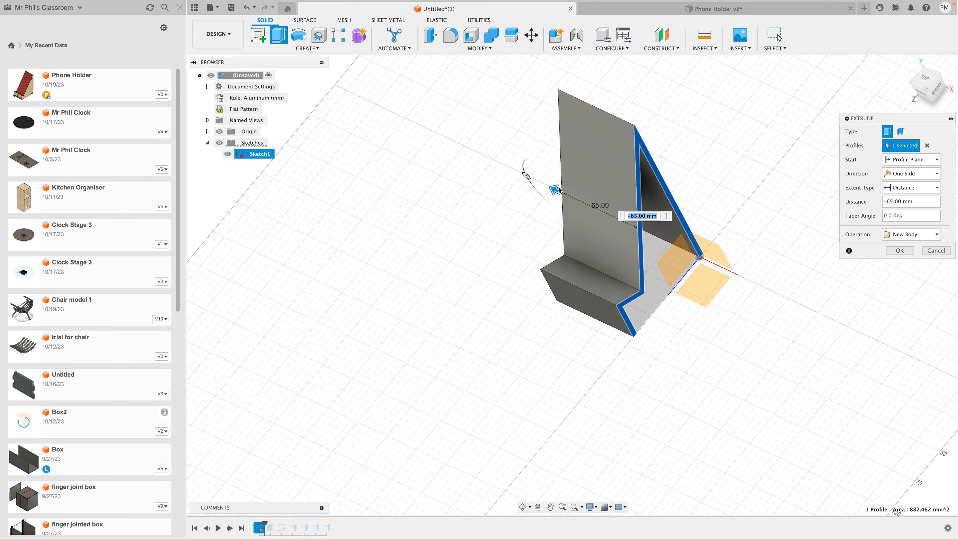
pyautogui.moveTo(554, 189); pyautogui.dragTo(561, 193)
pyautogui.click(899, 250)
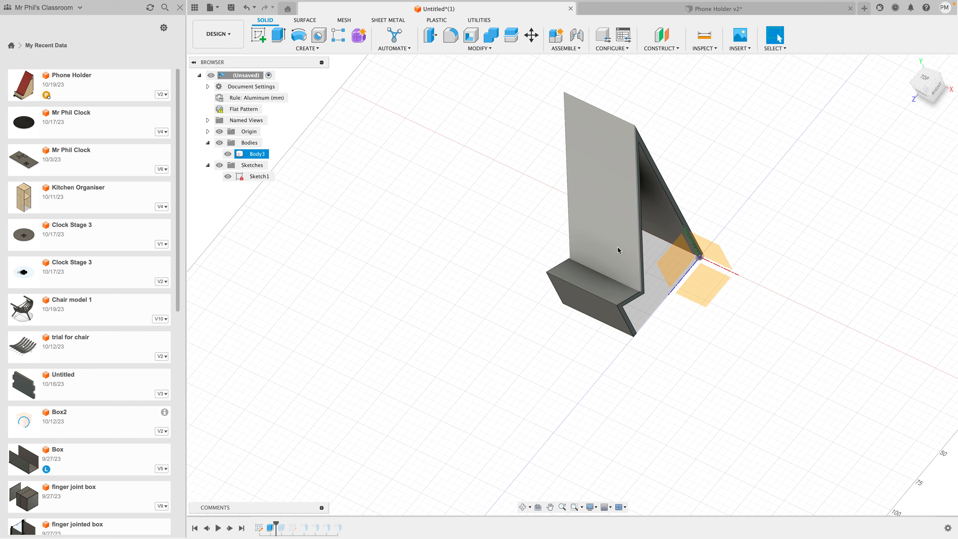
# Sketch on the stand's tall front face, project that face's outline into the sketch with a projection link, and finish the sketch
pyautogui.click(386, 22)
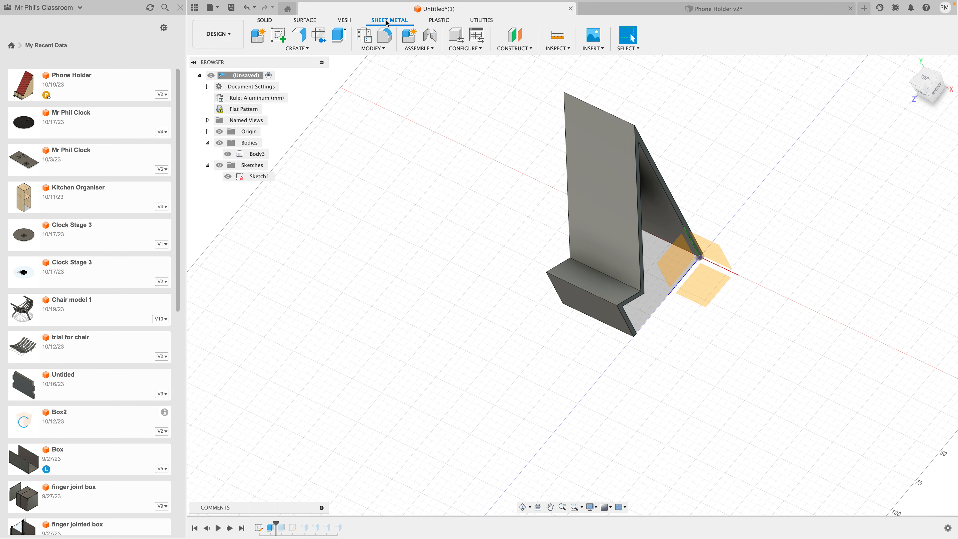
pyautogui.click(279, 35)
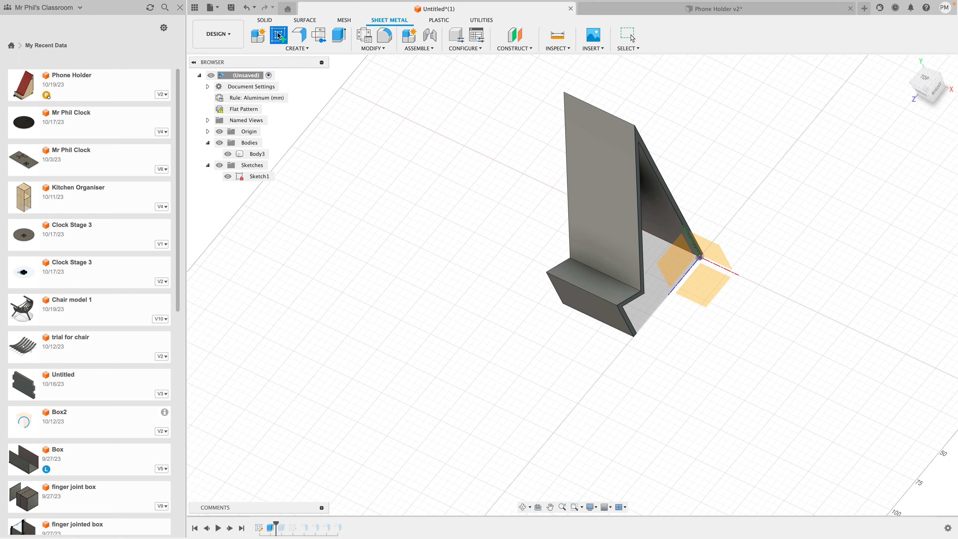
pyautogui.click(591, 201)
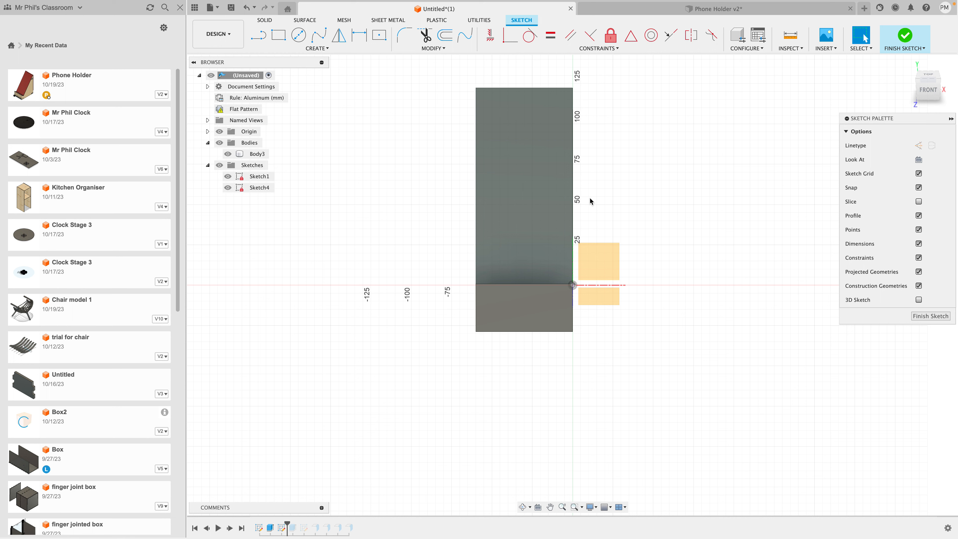
pyautogui.press('p')
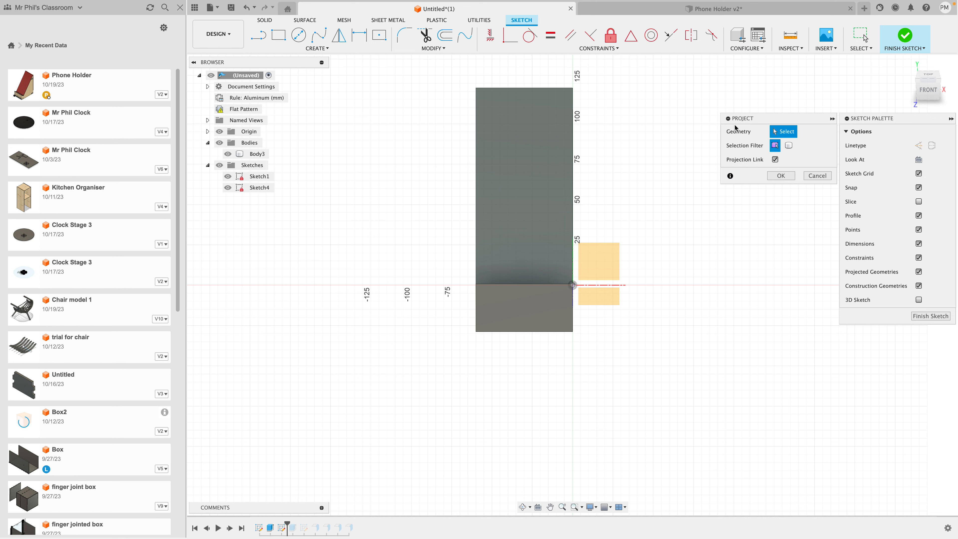
pyautogui.click(523, 170)
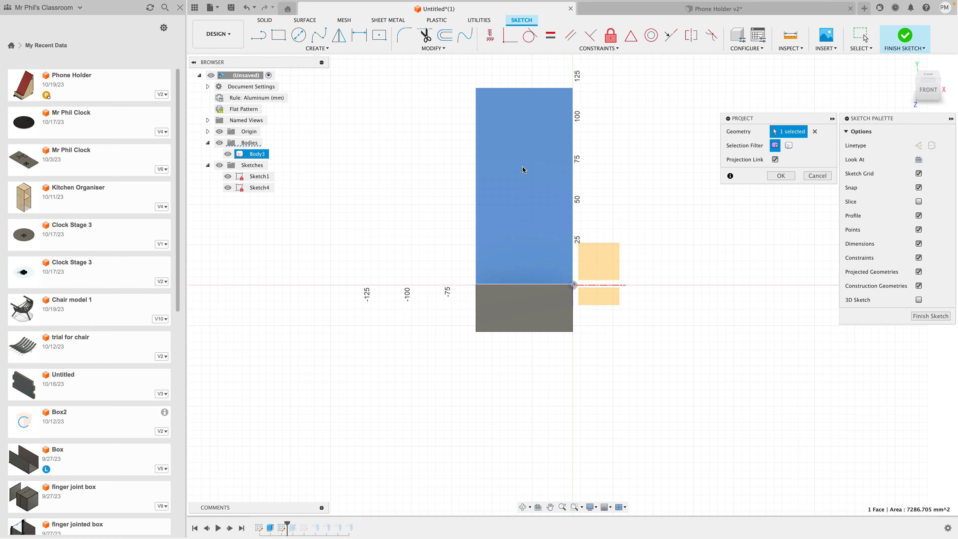
pyautogui.click(781, 176)
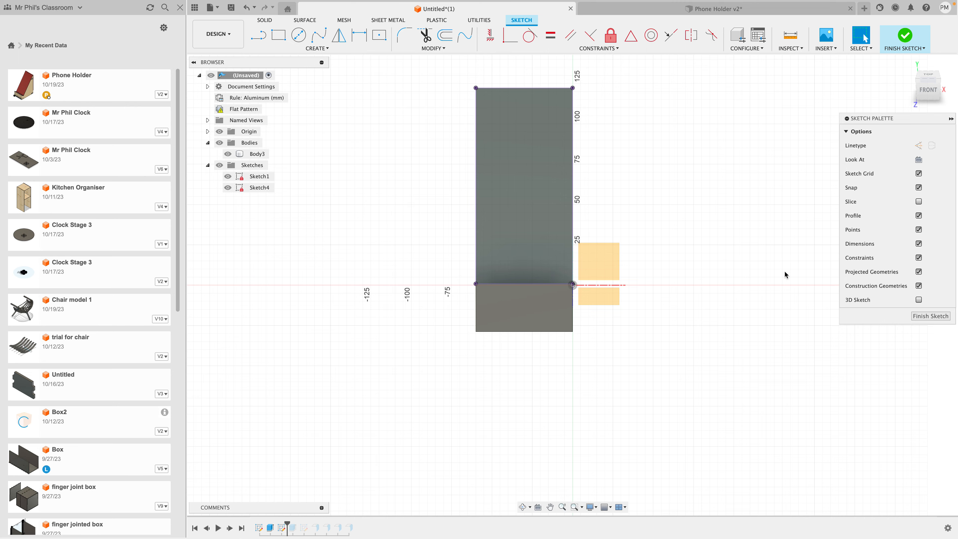
pyautogui.click(930, 316)
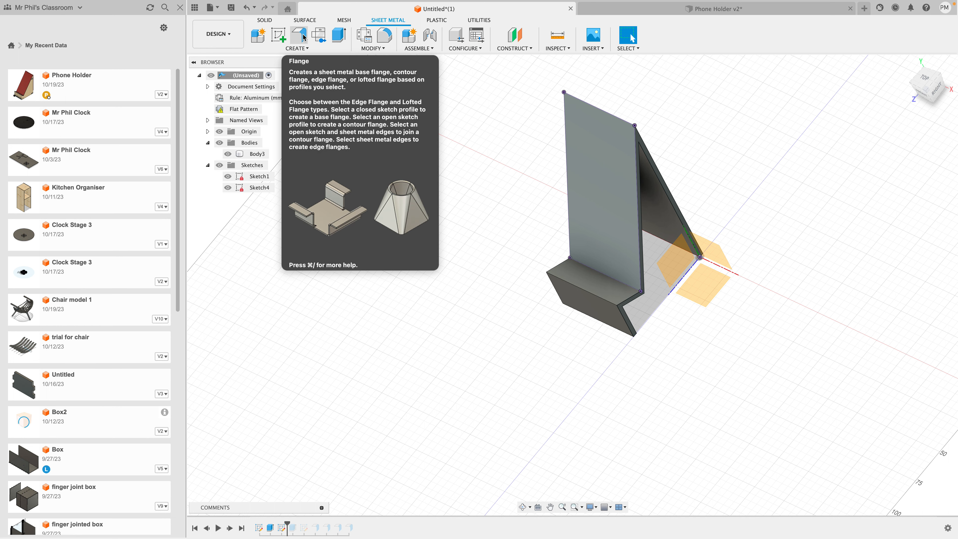
# Create a sheet metal base flange from the projected front-face profile with Side 1 orientation and New Body operation
pyautogui.click(299, 36)
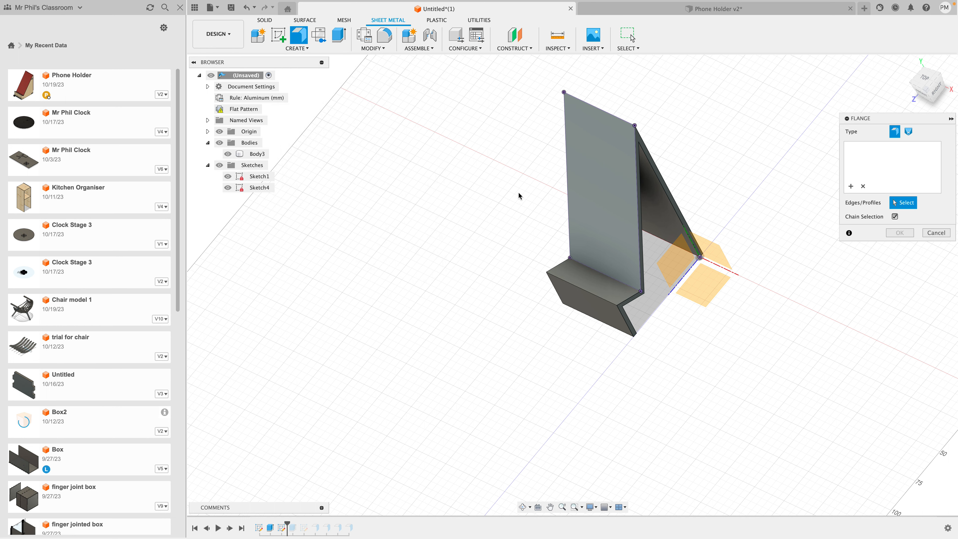
pyautogui.click(602, 188)
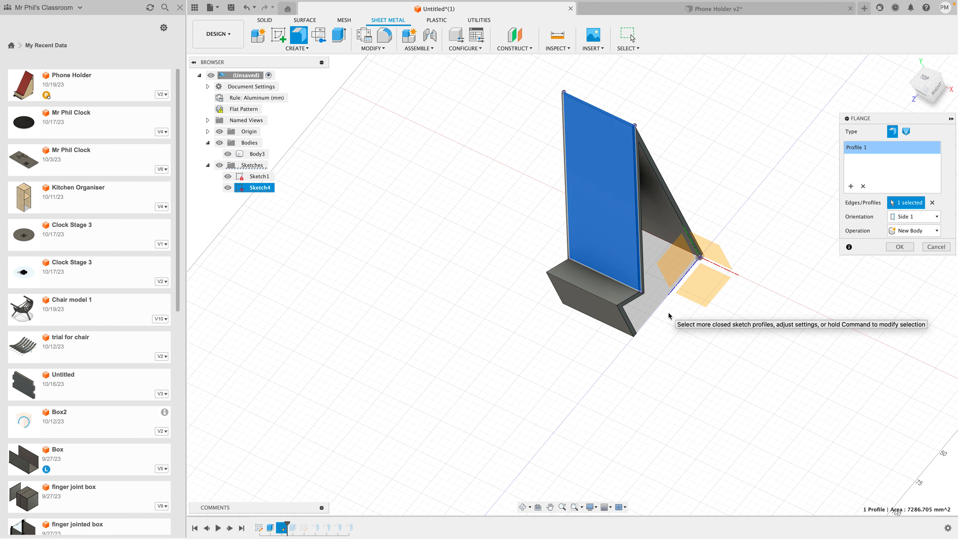
pyautogui.scroll(2, 662, 304)
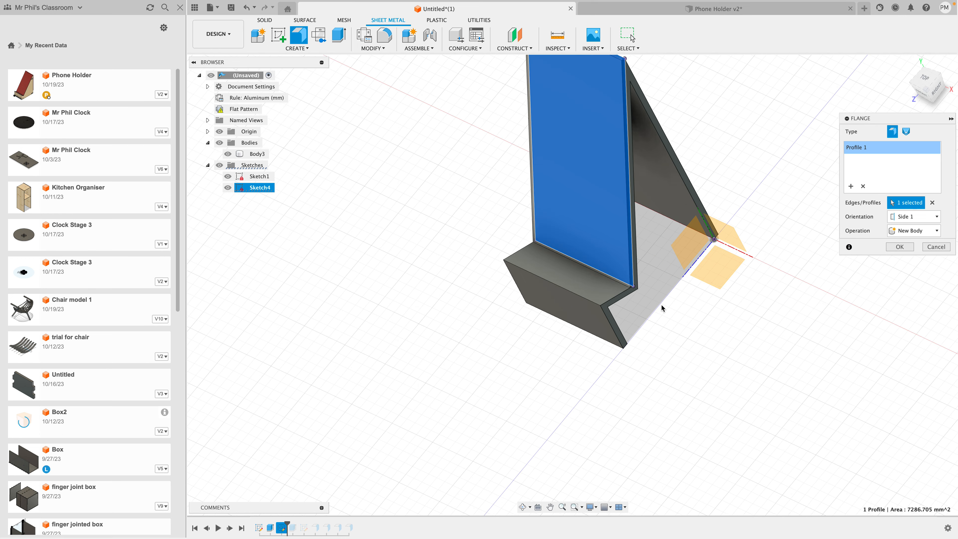
pyautogui.scroll(3, 661, 304)
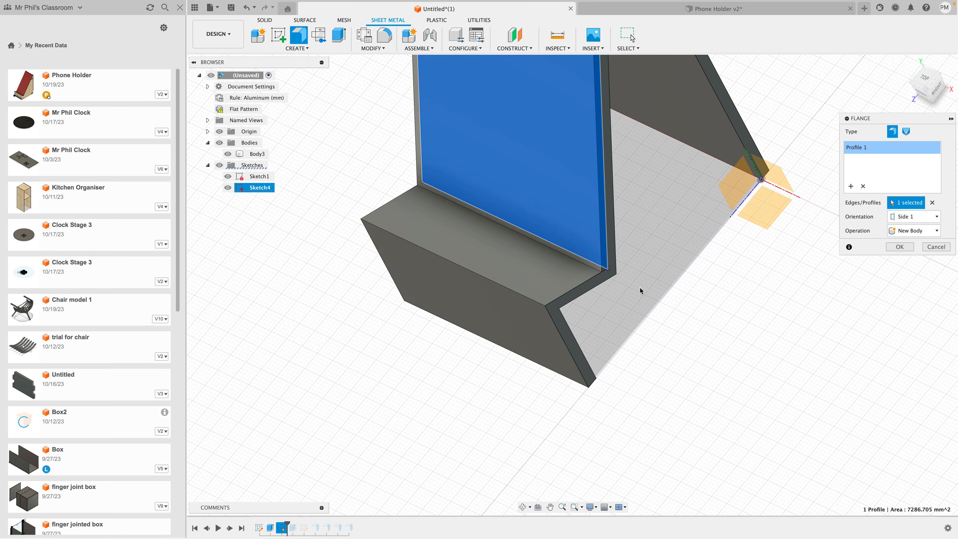
pyautogui.scroll(-6, 641, 288)
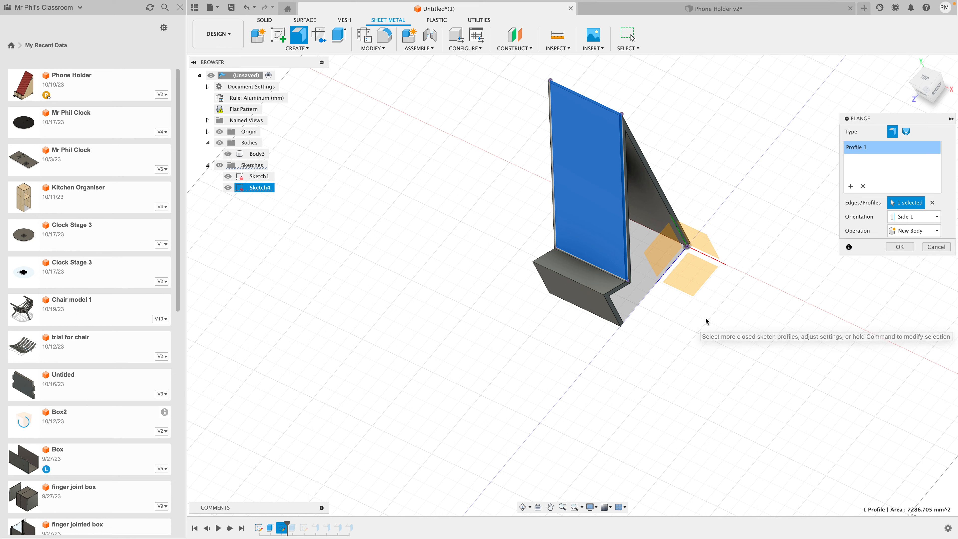
pyautogui.click(902, 248)
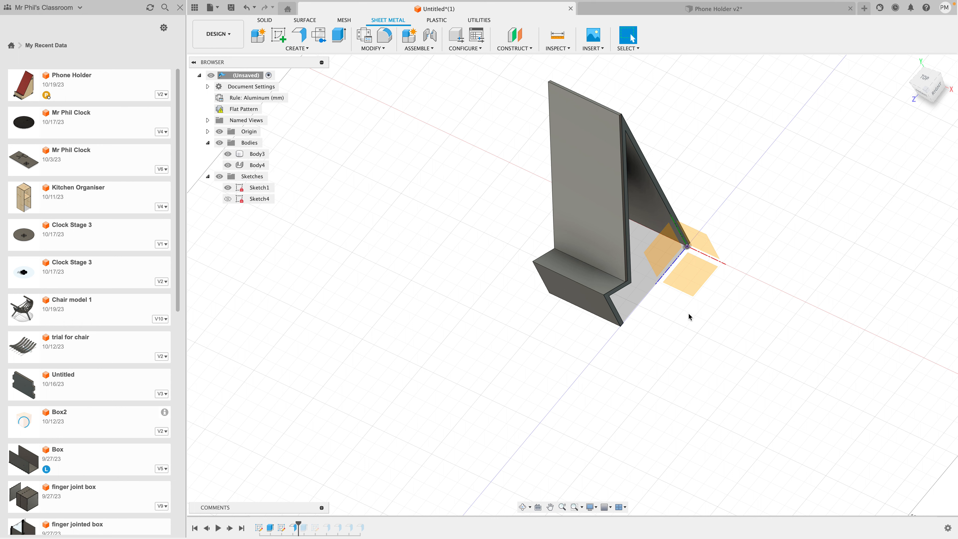
# Apply the Polymide (Kapton) appearance to the new sheet metal body on the stand's front face
pyautogui.keyDown('shift'); pyautogui.moveTo(585, 202); pyautogui.dragTo(605, 224, button='middle'); pyautogui.keyUp('shift')
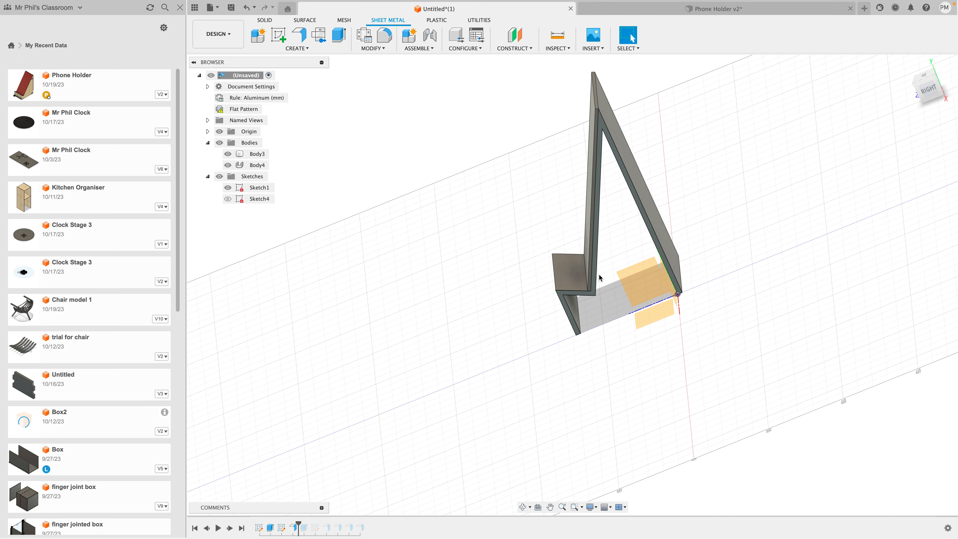
pyautogui.click(392, 51)
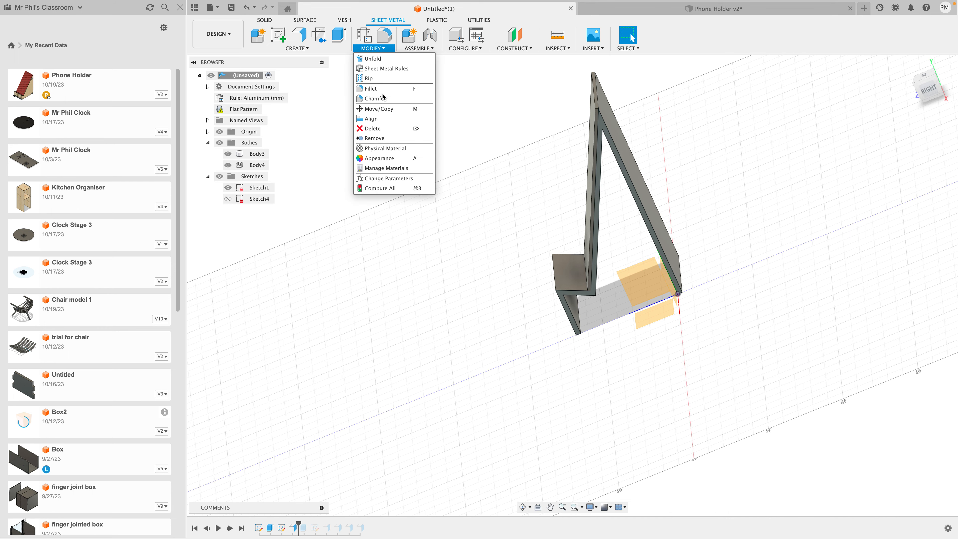
pyautogui.click(381, 159)
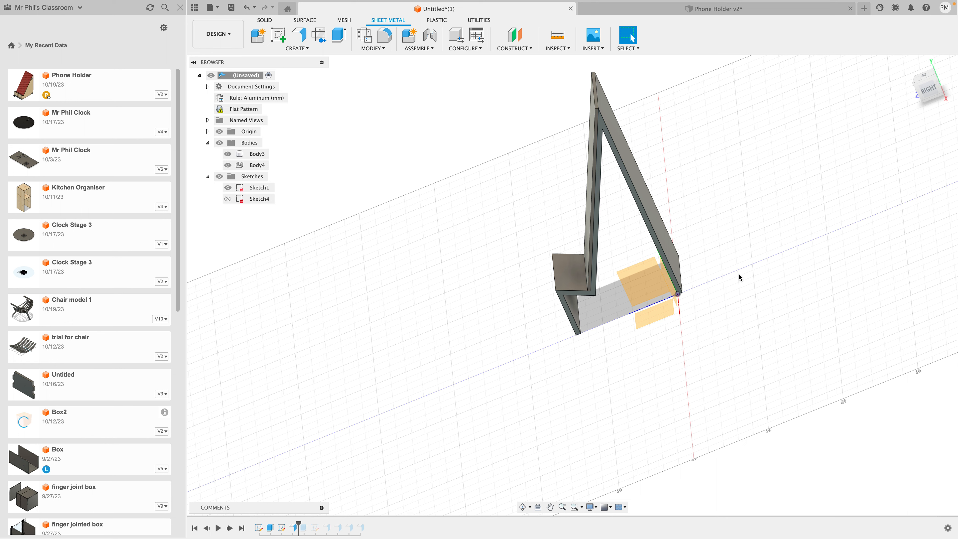
pyautogui.scroll(5, 816, 338)
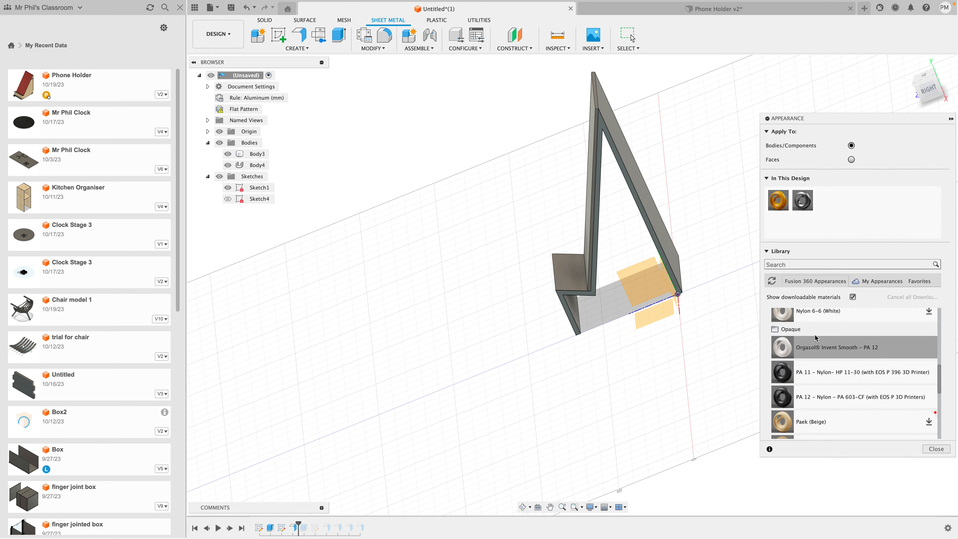
pyautogui.scroll(-5, 832, 349)
pyautogui.moveTo(809, 324); pyautogui.dragTo(585, 218)
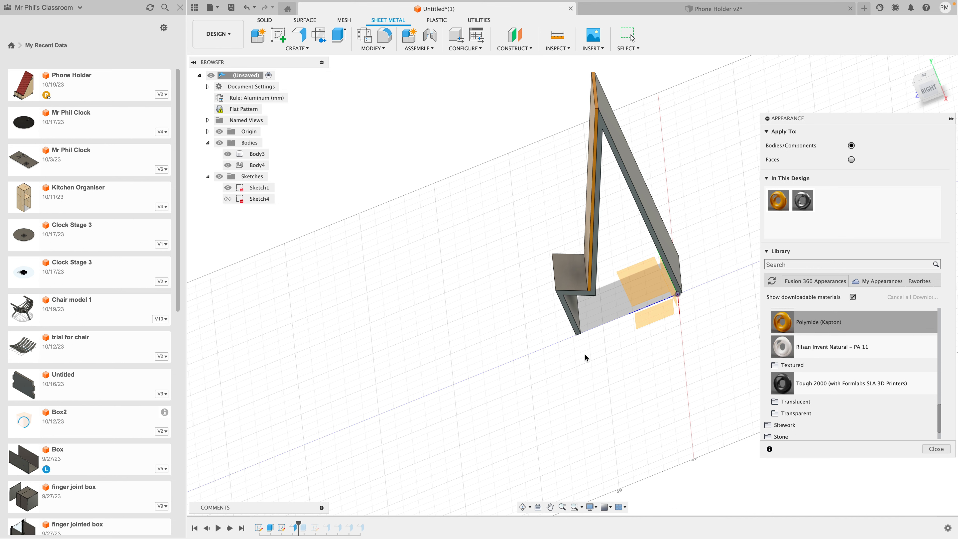
# Add a flange about 35 mm high on the top edge of the orange sheet and bend it to 155 degrees along the rear leg
pyautogui.moveTo(578, 365)
pyautogui.keyDown('shift'); pyautogui.mouseDown(button='middle')
pyautogui.moveTo(603, 365)
pyautogui.moveTo(575, 355)
pyautogui.mouseUp(button='middle'); pyautogui.keyUp('shift')
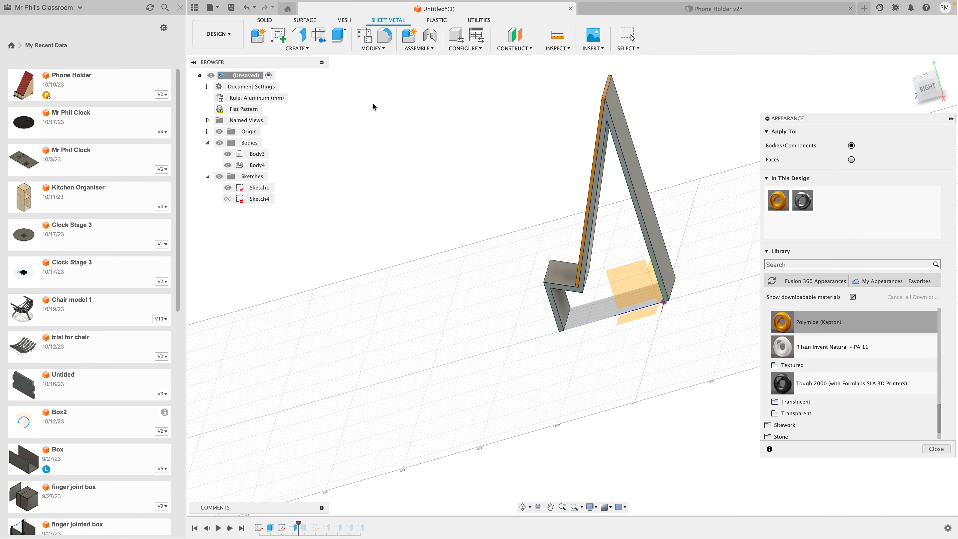
pyautogui.click(298, 35)
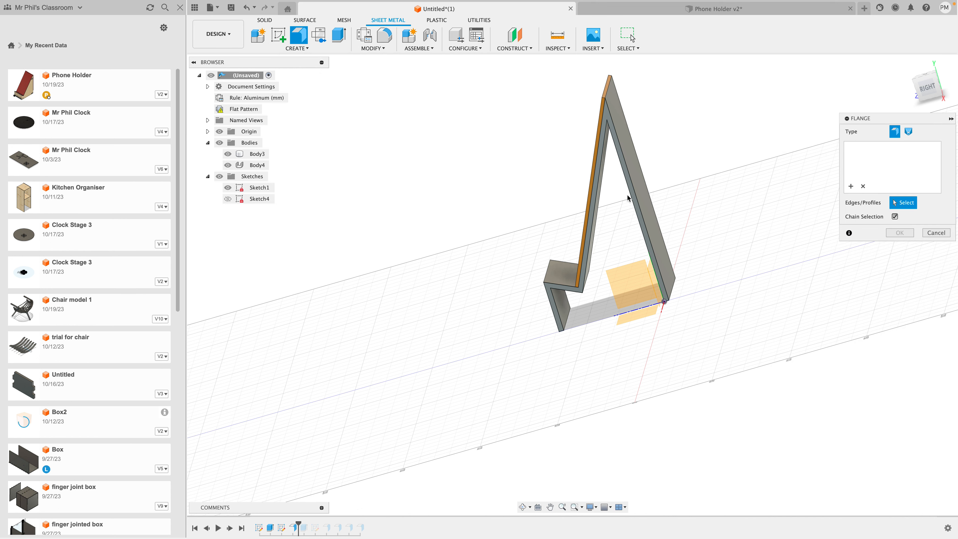
pyautogui.scroll(5, 678, 195)
pyautogui.moveTo(659, 158); pyautogui.dragTo(589, 292, button='middle')
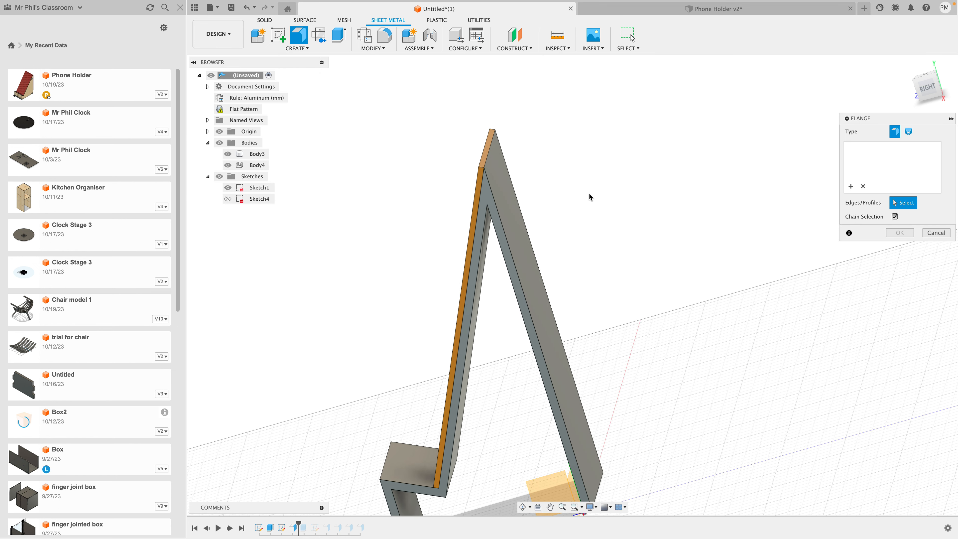
pyautogui.click(495, 151)
pyautogui.moveTo(500, 151); pyautogui.dragTo(595, 163)
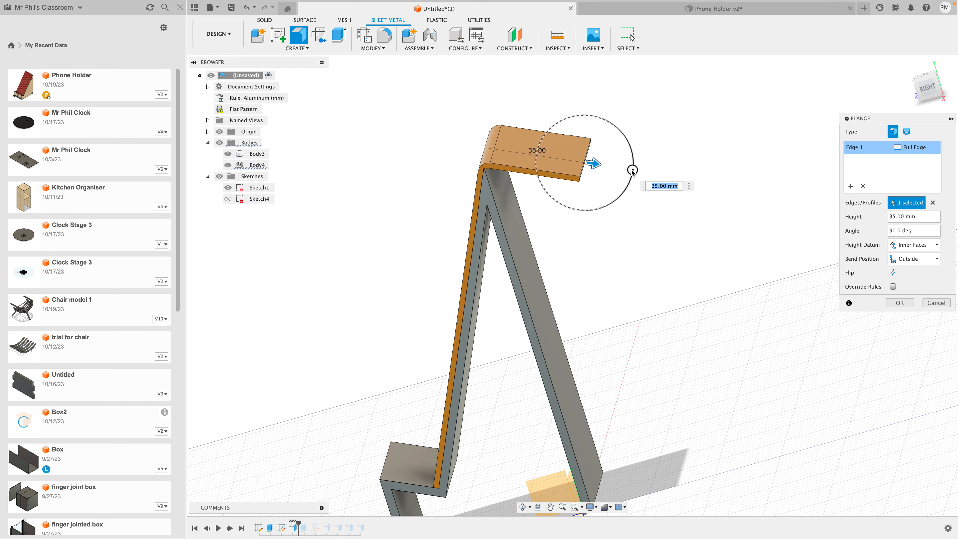
pyautogui.moveTo(632, 170); pyautogui.dragTo(604, 218)
# Extend the flange down the rear leg and set its height to 133.5 mm to meet the leg's lower end
pyautogui.scroll(-2, 614, 181)
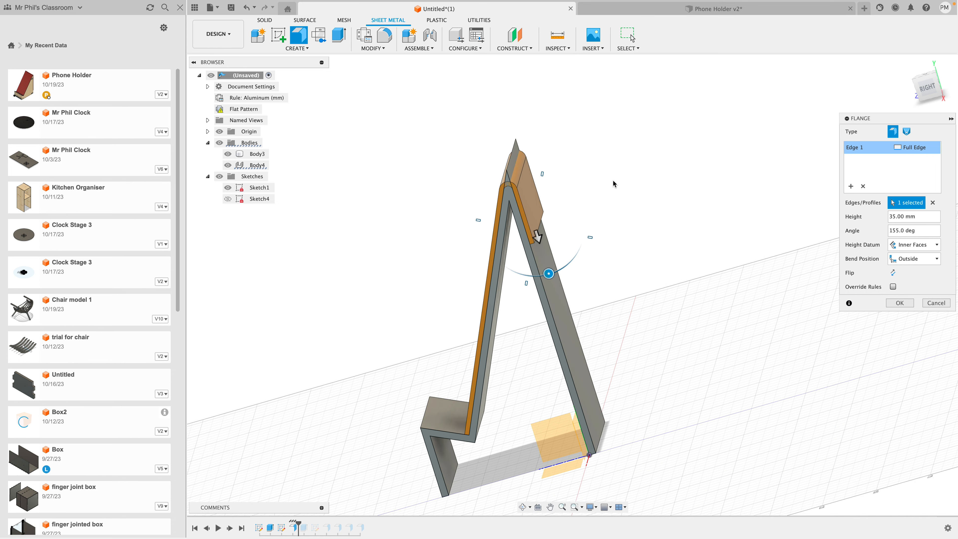
pyautogui.moveTo(541, 237); pyautogui.dragTo(606, 449)
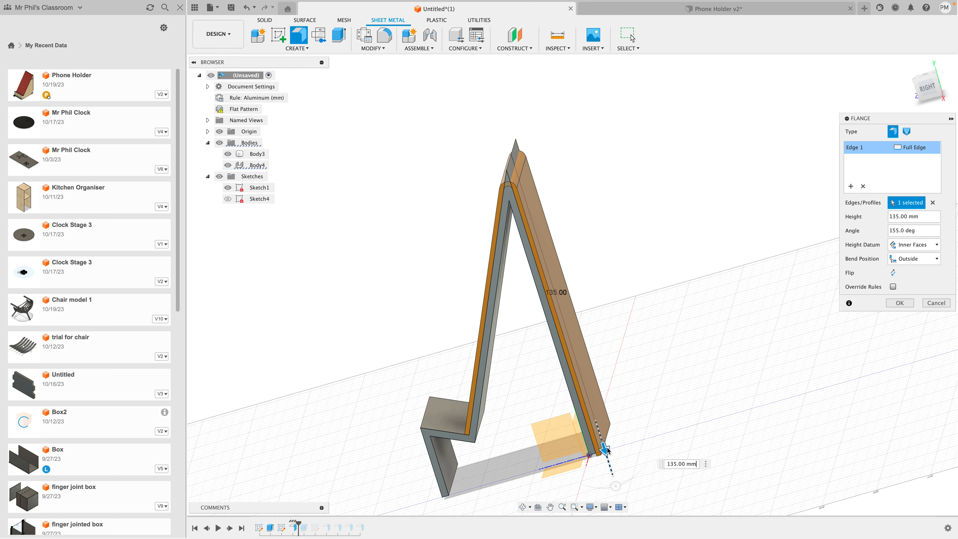
pyautogui.scroll(5, 629, 418)
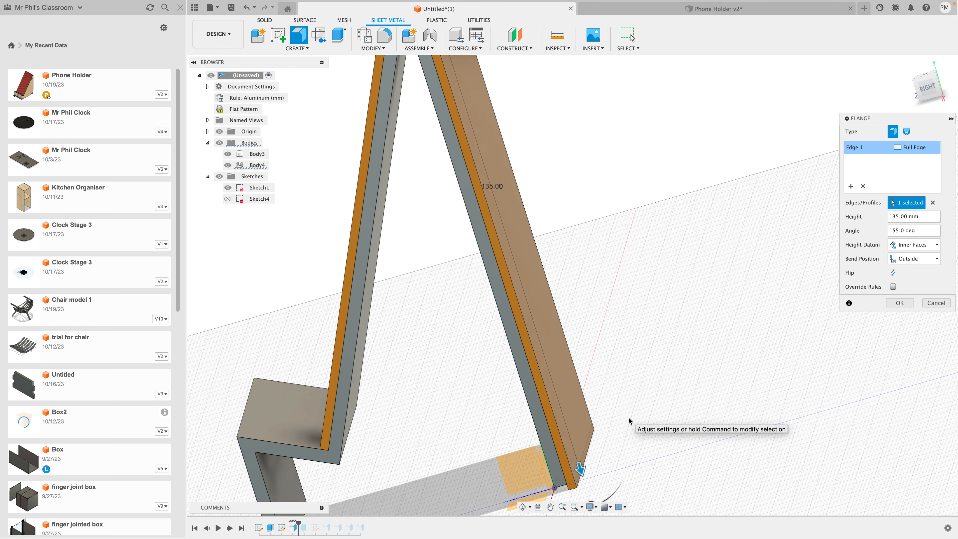
pyautogui.moveTo(605, 433); pyautogui.dragTo(614, 267, button='middle')
pyautogui.scroll(4, 614, 267)
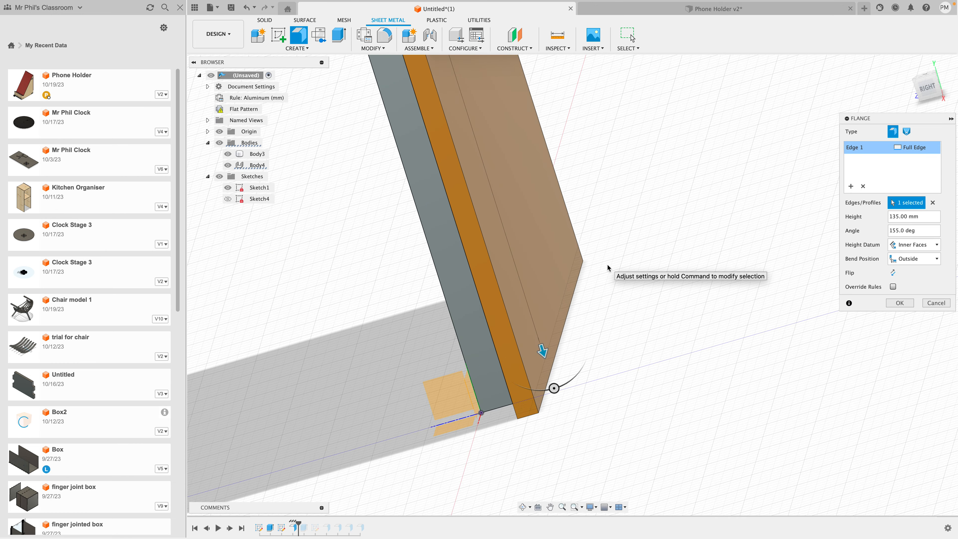
pyautogui.keyDown('shift'); pyautogui.moveTo(576, 347); pyautogui.dragTo(577, 338, button='middle'); pyautogui.keyUp('shift')
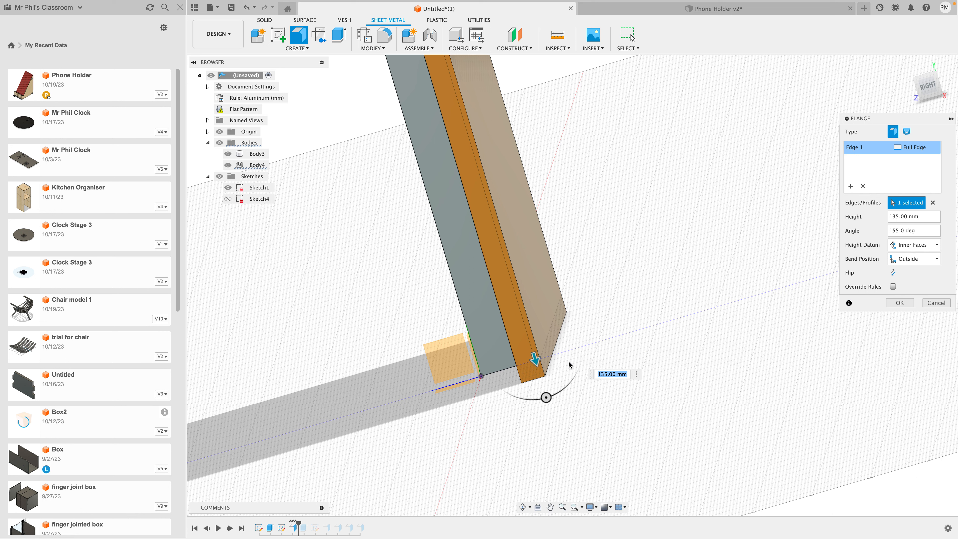
pyautogui.moveTo(538, 358); pyautogui.dragTo(538, 357)
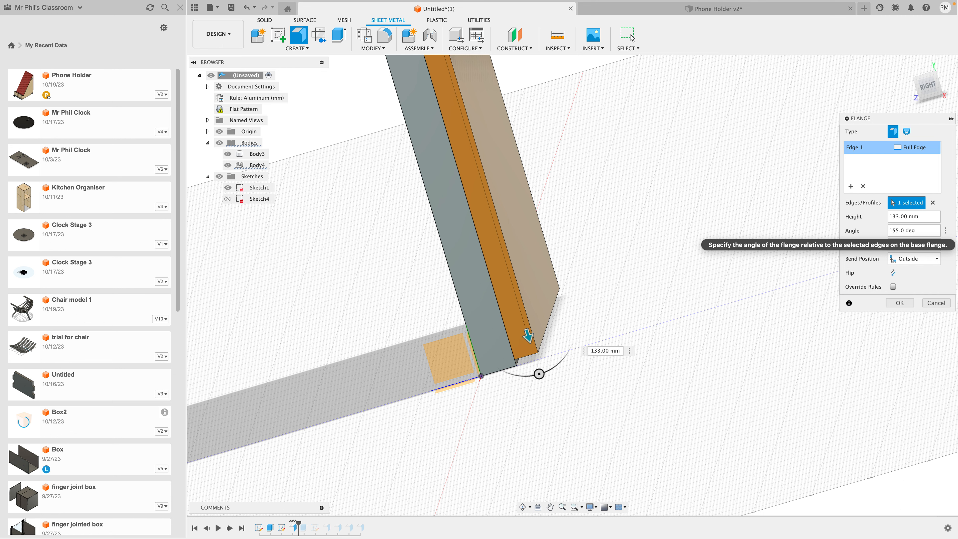
pyautogui.press('BackSpace')
pyautogui.write('5')
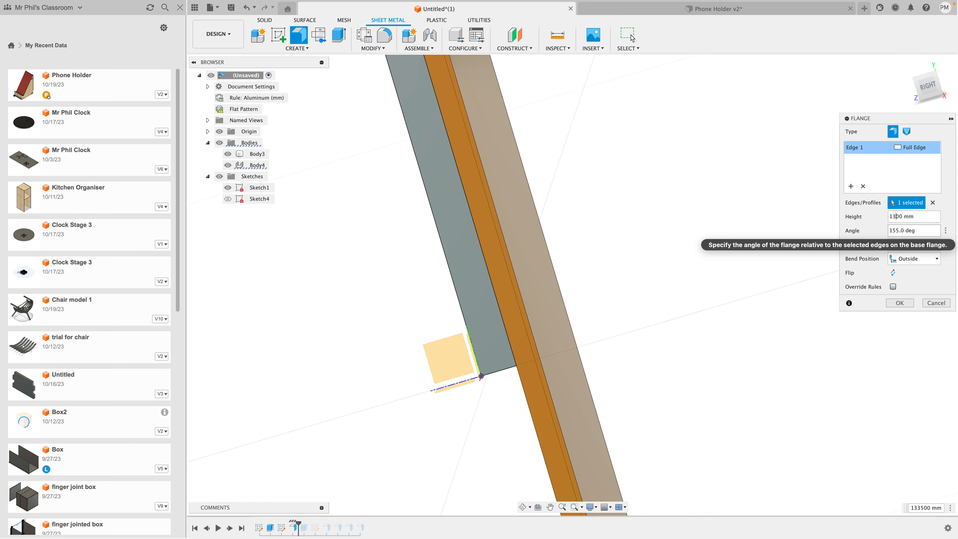
pyautogui.write('3.5')
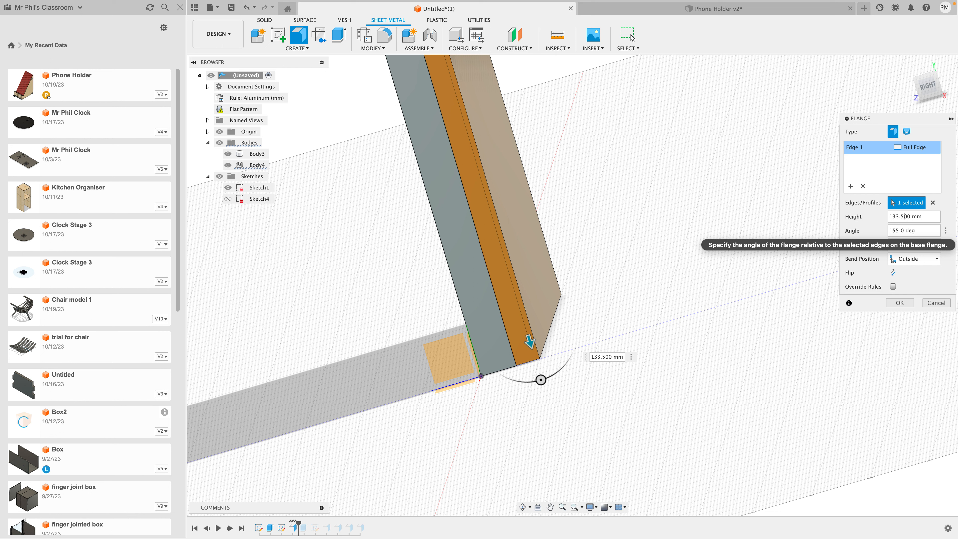
# Fine-tune the rear-leg flange's height to match the leg's lower end and finish the flange
pyautogui.press('BackSpace')
pyautogui.press('BackSpace')
pyautogui.write('55')
pyautogui.click(900, 303)
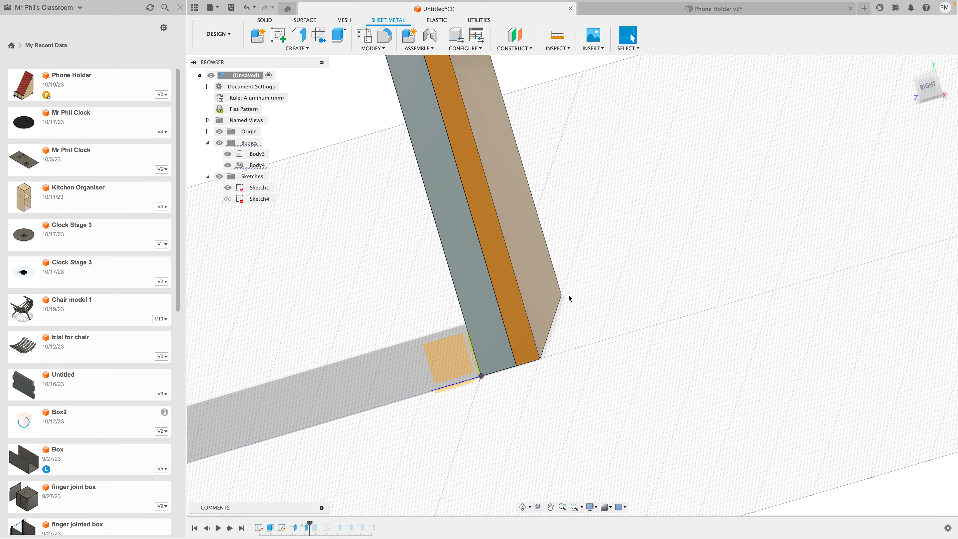
# Add a 20 mm flange at 90 degrees from the front sheet's lower edge, running out over the phone ledge
pyautogui.scroll(-2, 563, 302)
pyautogui.scroll(-5, 564, 301)
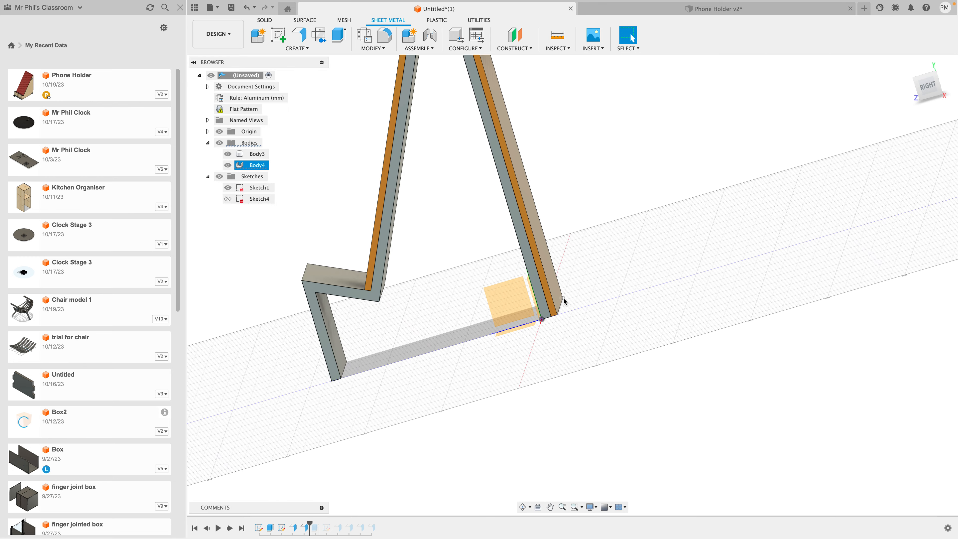
pyautogui.moveTo(469, 208); pyautogui.dragTo(593, 395, button='middle')
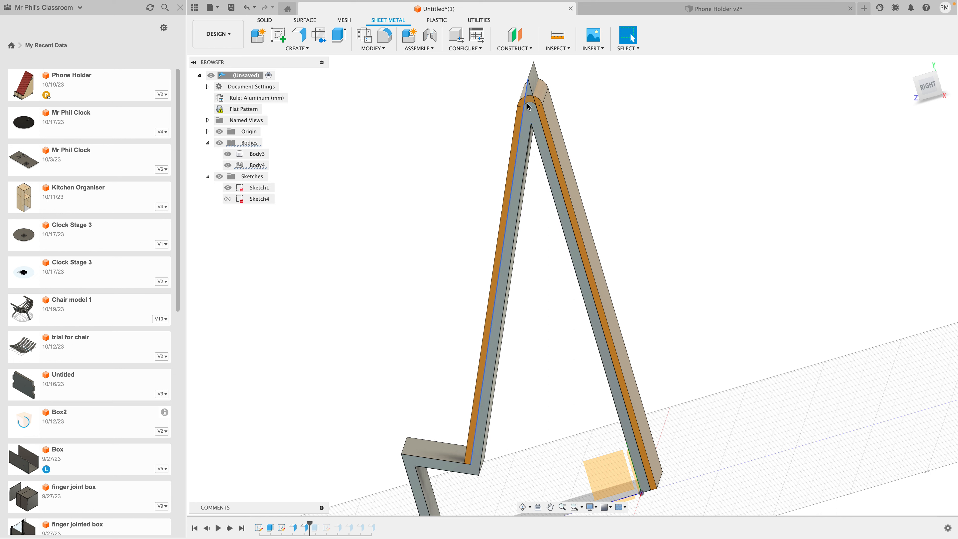
pyautogui.click(520, 109)
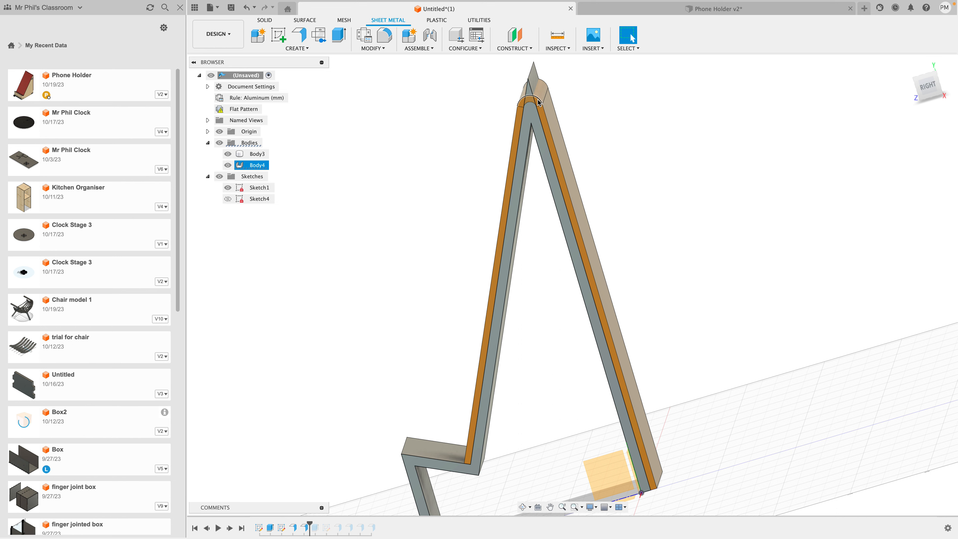
pyautogui.click(408, 233)
pyautogui.keyDown('shift'); pyautogui.moveTo(408, 232); pyautogui.dragTo(421, 230, button='middle'); pyautogui.keyUp('shift')
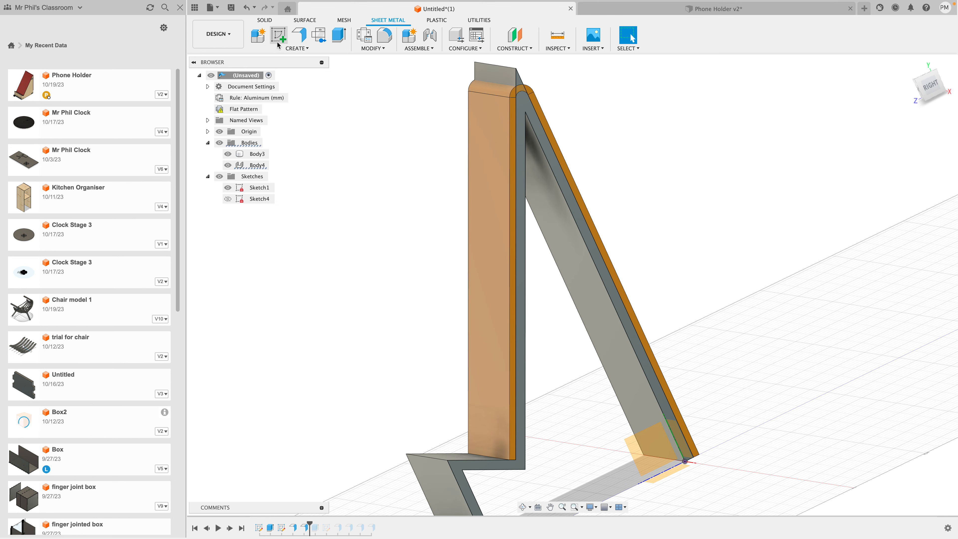
pyautogui.click(300, 37)
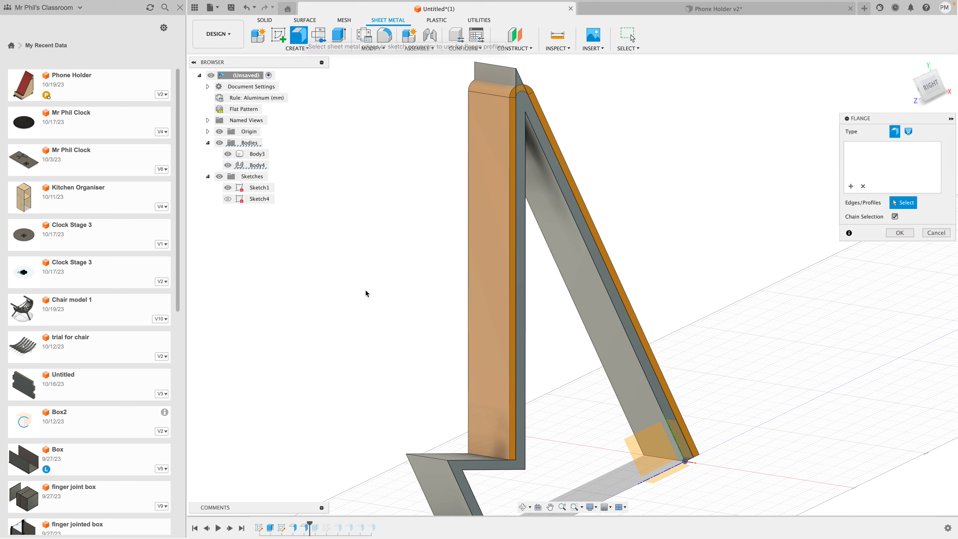
pyautogui.click(492, 461)
pyautogui.moveTo(493, 460); pyautogui.dragTo(413, 453)
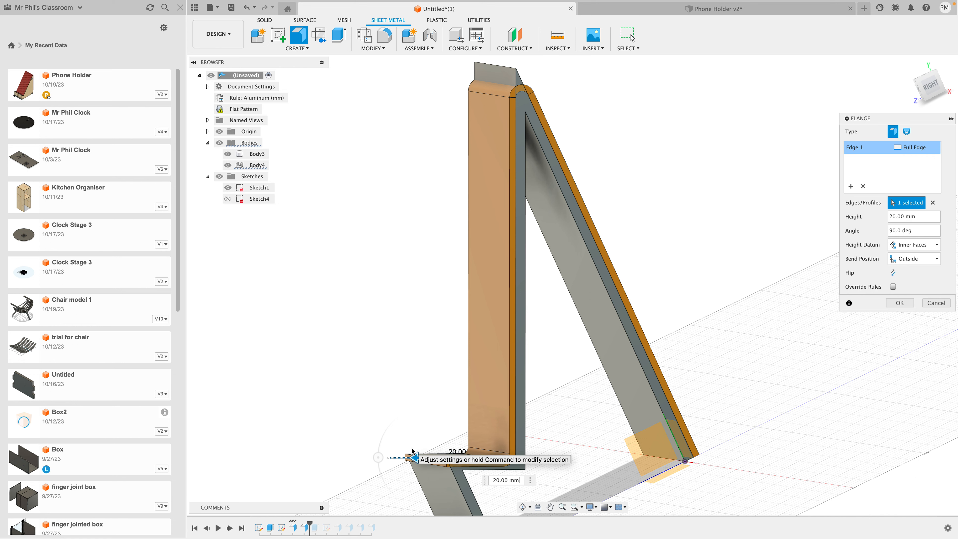
pyautogui.scroll(5, 476, 434)
pyautogui.moveTo(476, 434); pyautogui.dragTo(436, 262, button='middle')
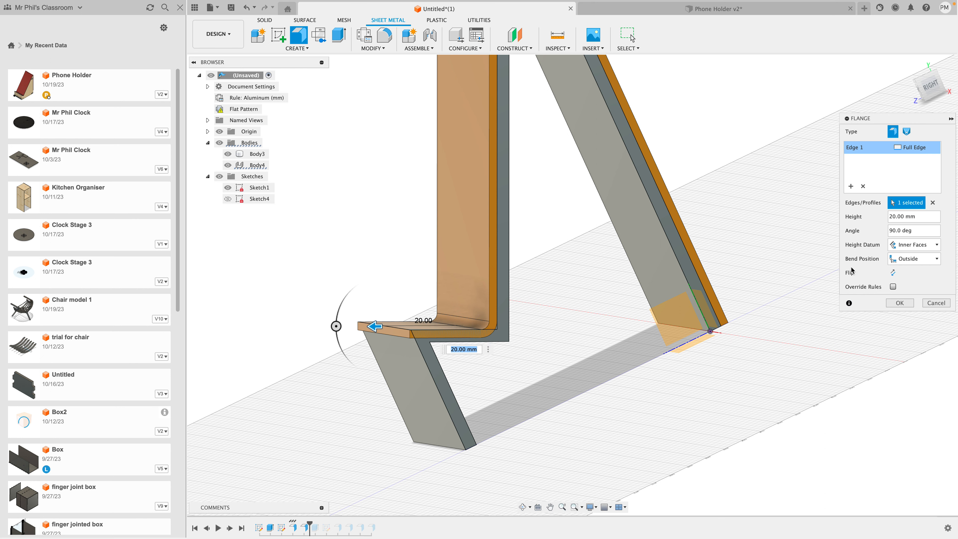
# Set the ledge flange's bend position to Inside and finish the flange
pyautogui.click(932, 263)
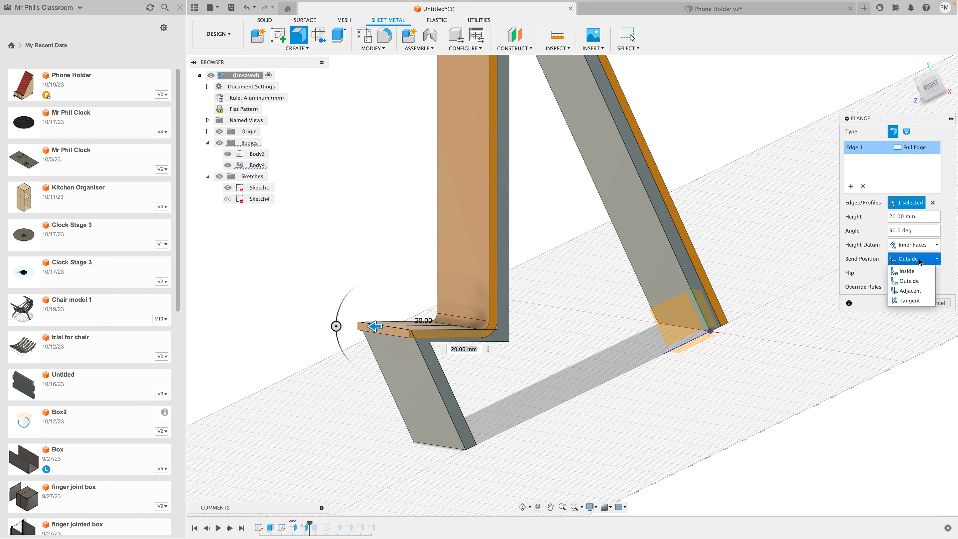
pyautogui.click(913, 272)
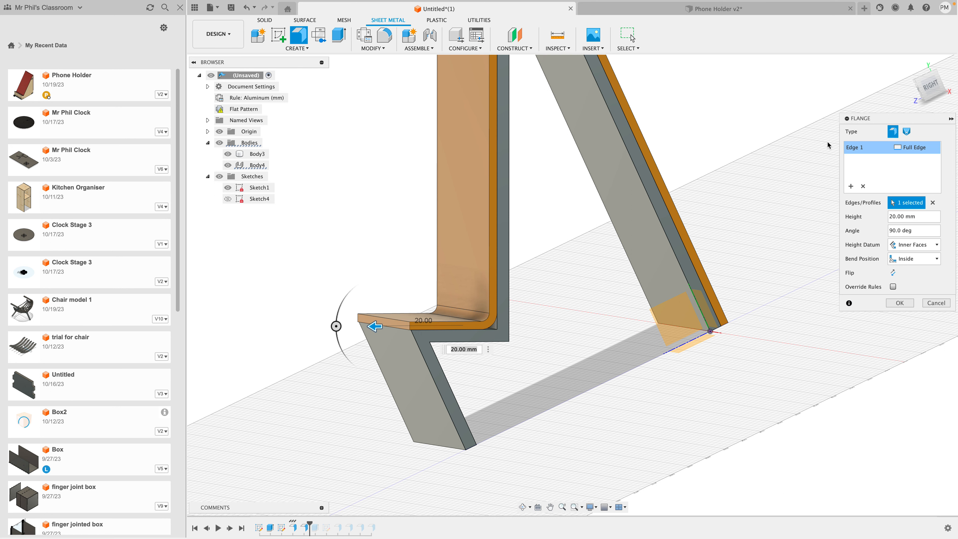
pyautogui.click(899, 304)
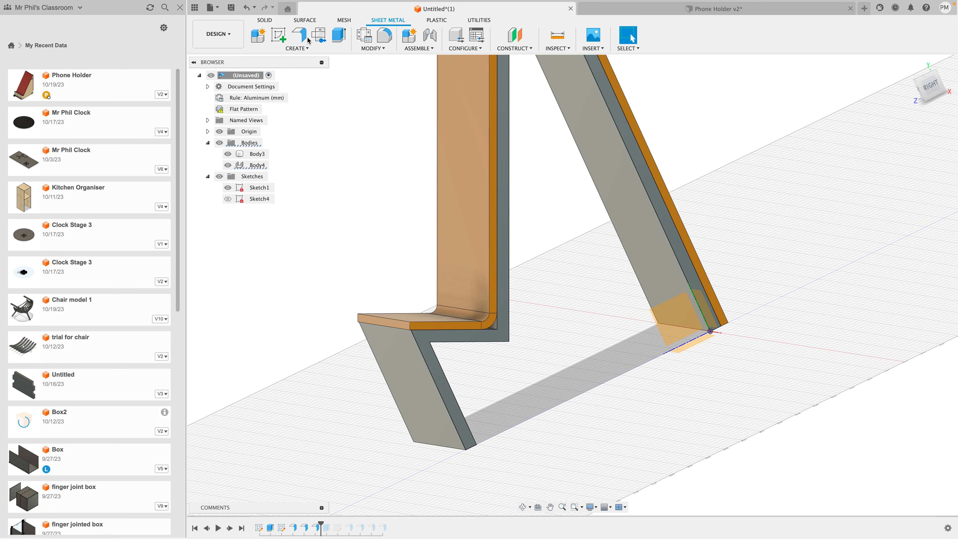
# Add a flange about 24 mm high from the ledge's outer edge down the front leg and bend it to 115 degrees
pyautogui.click(299, 36)
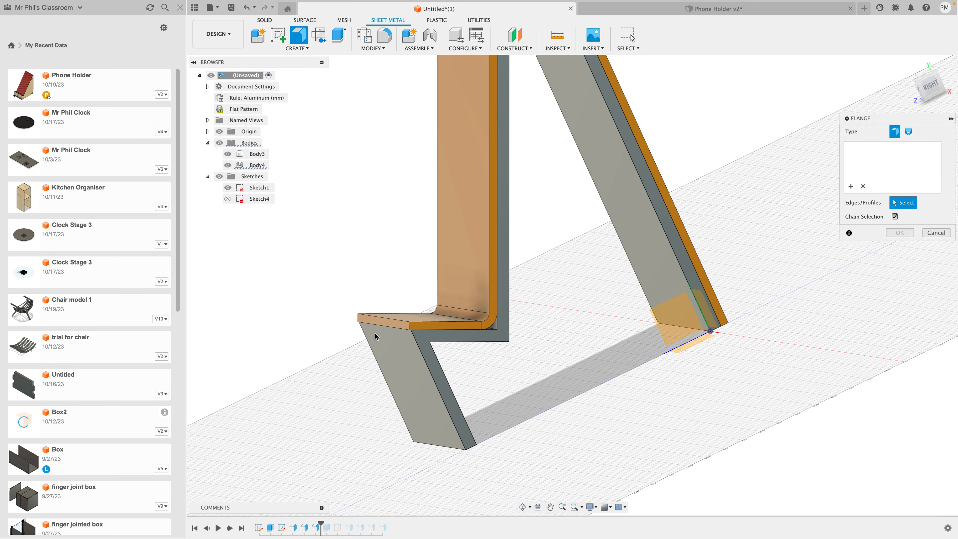
pyautogui.click(380, 327)
pyautogui.moveTo(382, 335); pyautogui.dragTo(390, 439)
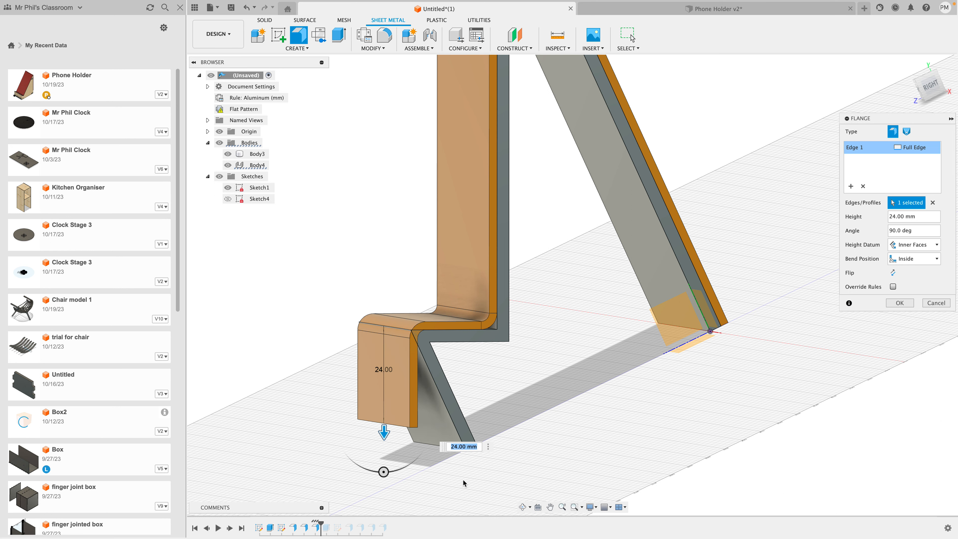
pyautogui.keyDown('shift'); pyautogui.moveTo(508, 467); pyautogui.dragTo(499, 464, button='middle'); pyautogui.keyUp('shift')
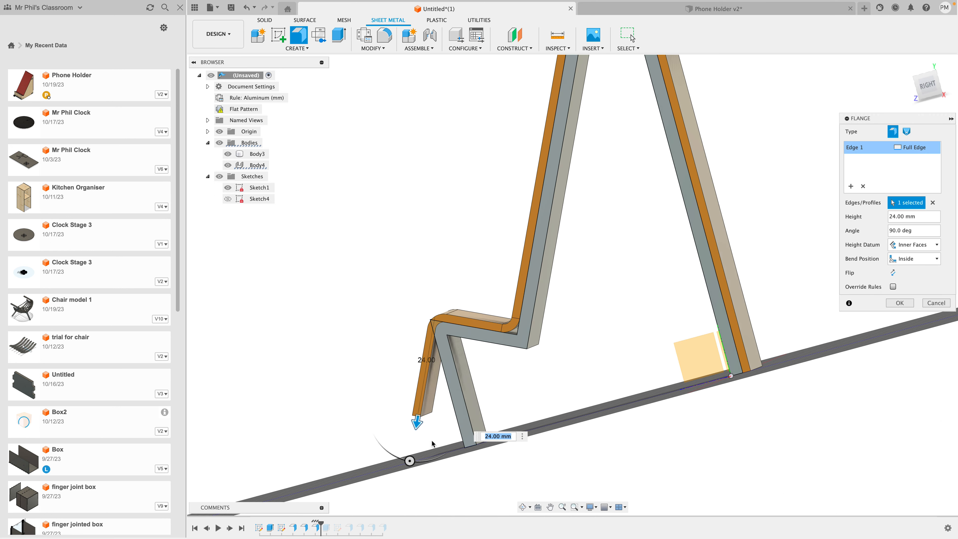
pyautogui.moveTo(410, 461); pyautogui.dragTo(432, 469)
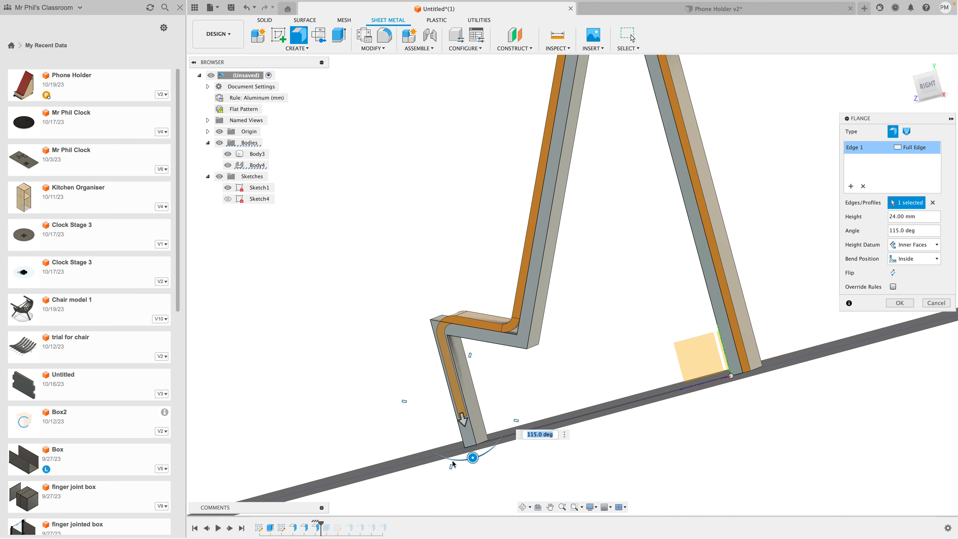
# Change the front-leg flange's bend position to Outside, extend its height to 33 mm and finish the flange
pyautogui.click(937, 260)
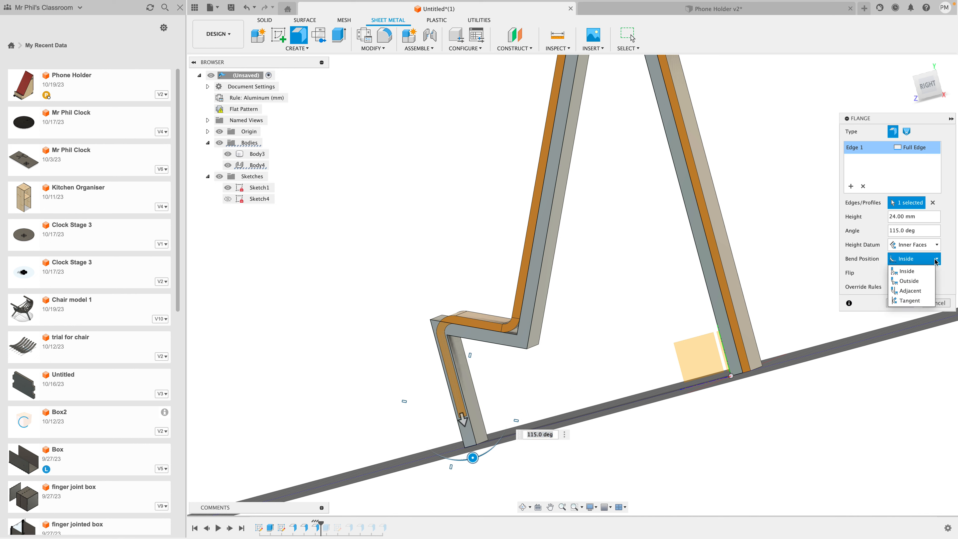
pyautogui.click(919, 281)
pyautogui.moveTo(464, 422); pyautogui.dragTo(472, 457)
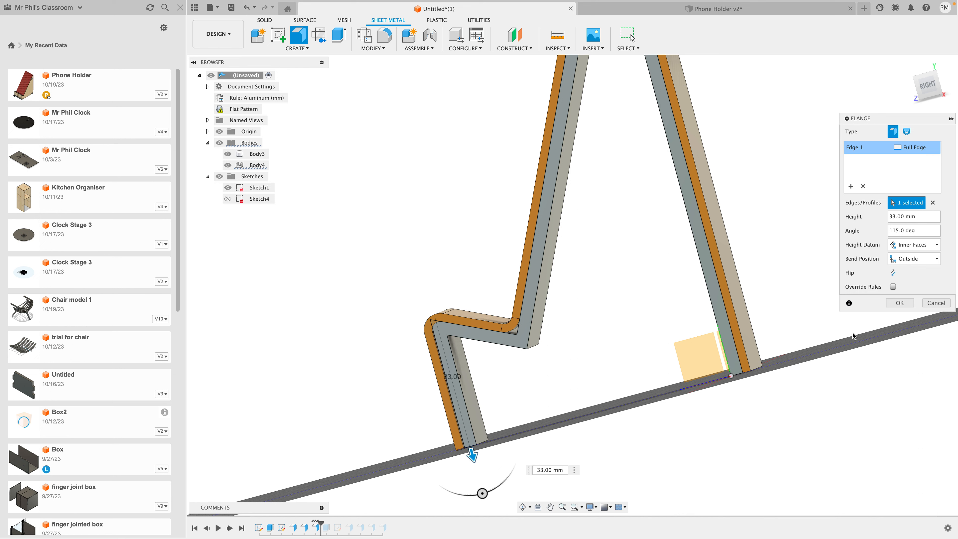
pyautogui.click(900, 303)
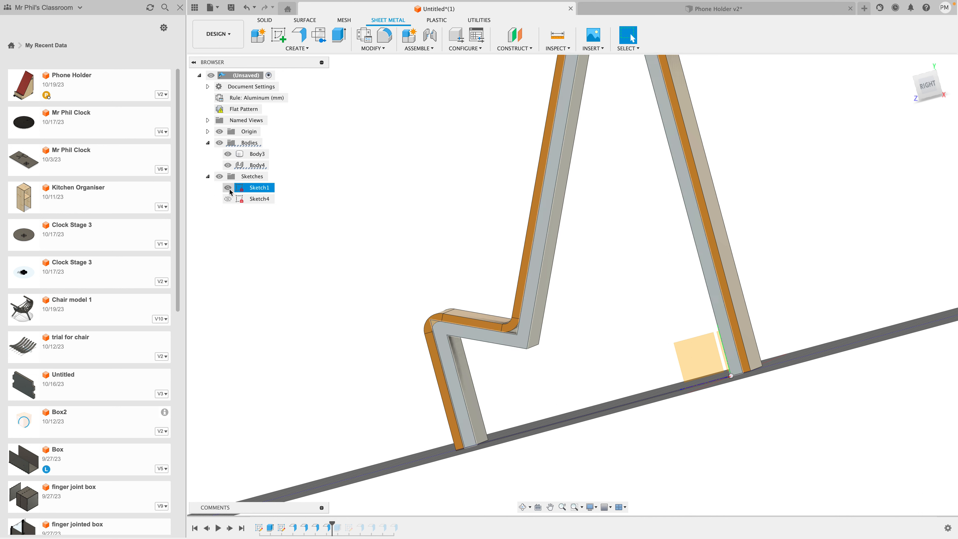
# Hide the solid guide body, Body3, leaving the sheet metal body shown
pyautogui.click(228, 154)
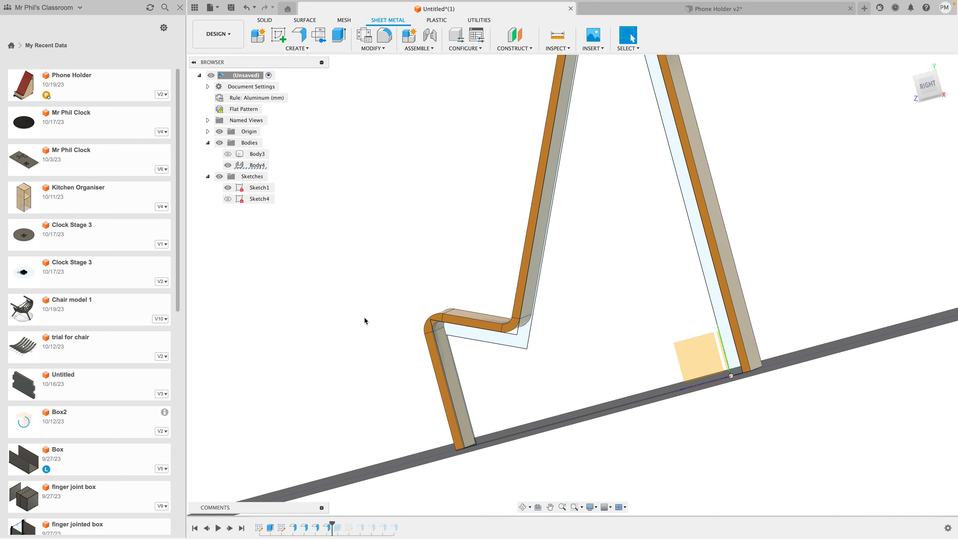
pyautogui.scroll(3, 454, 309)
pyautogui.scroll(-5, 454, 307)
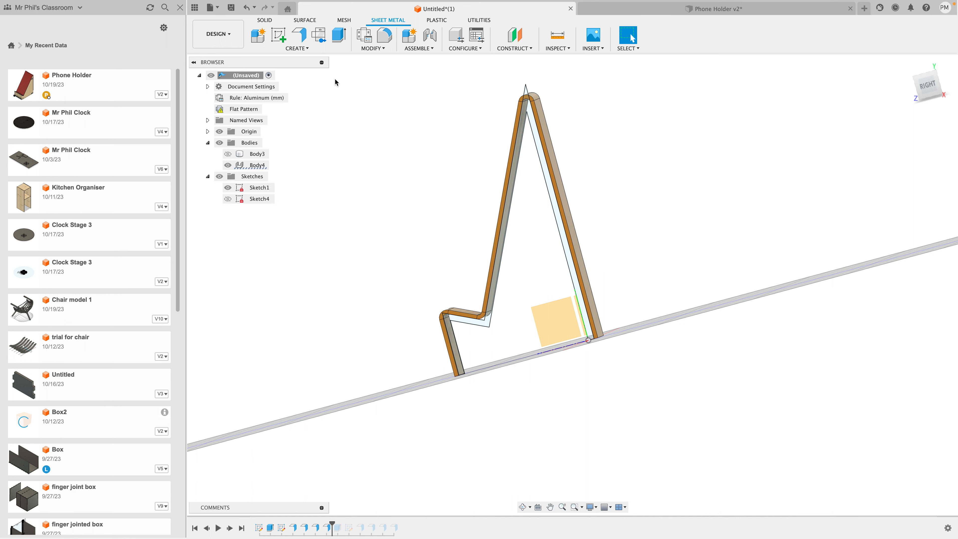
# Try to create a flat pattern using the rear leg's outer face as the stationary face
pyautogui.click(321, 36)
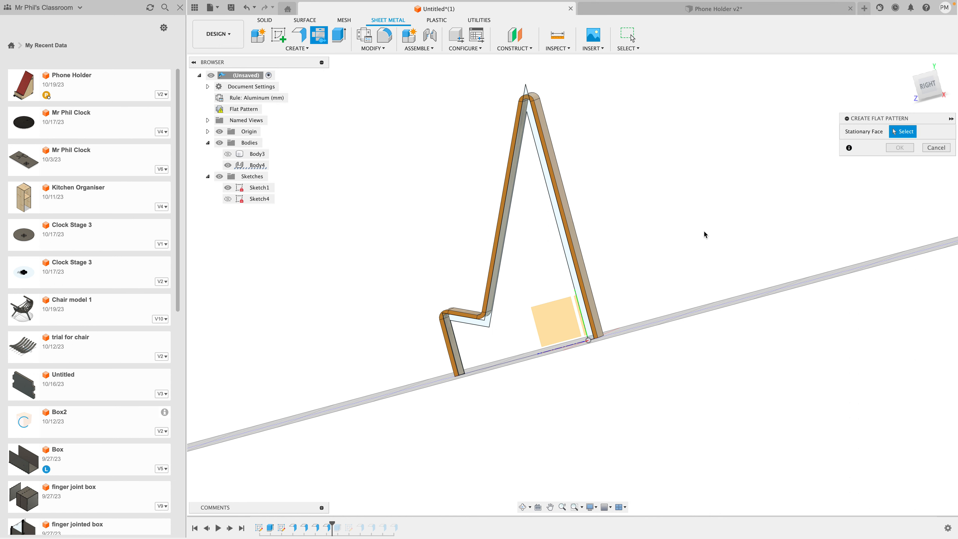
pyautogui.keyDown('shift'); pyautogui.moveTo(703, 232); pyautogui.dragTo(684, 235, button='middle'); pyautogui.keyUp('shift')
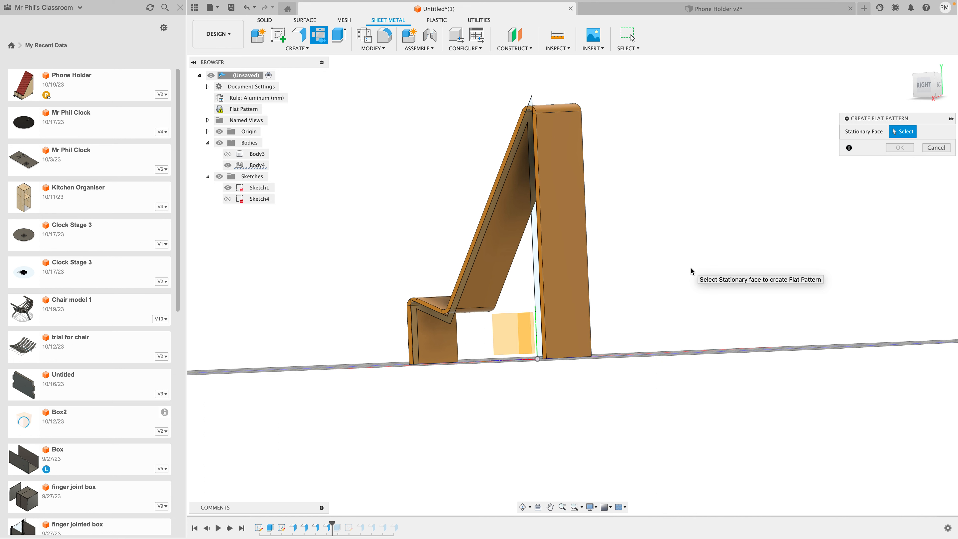
pyautogui.click(563, 259)
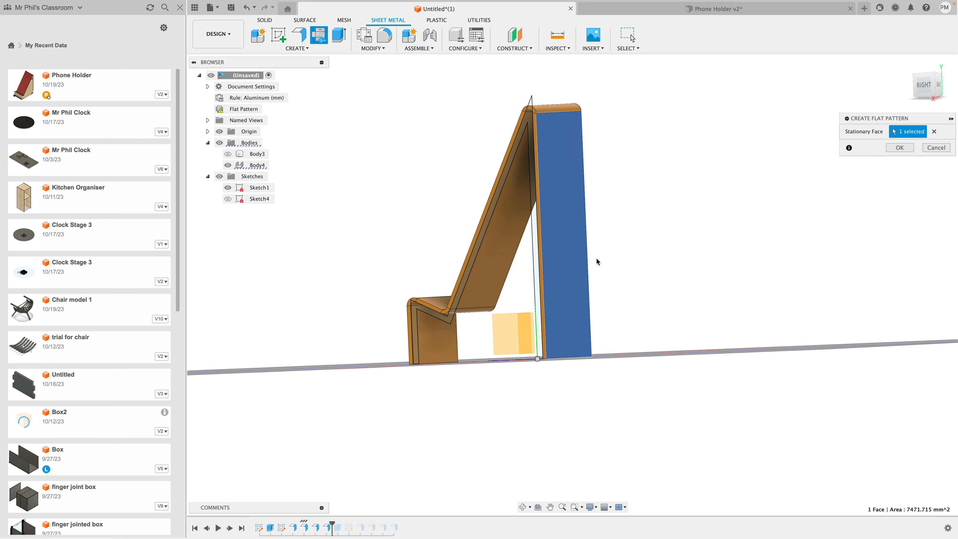
pyautogui.click(900, 148)
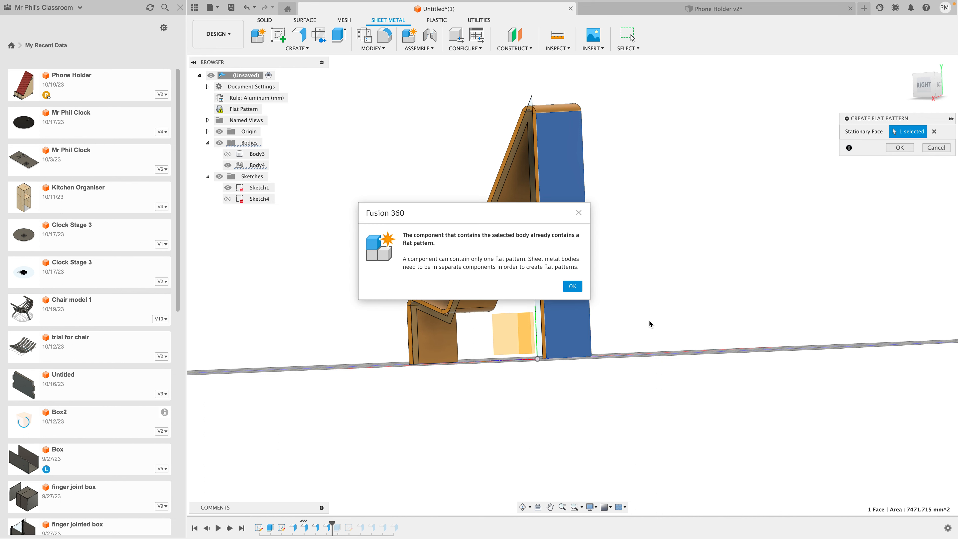
pyautogui.click(572, 286)
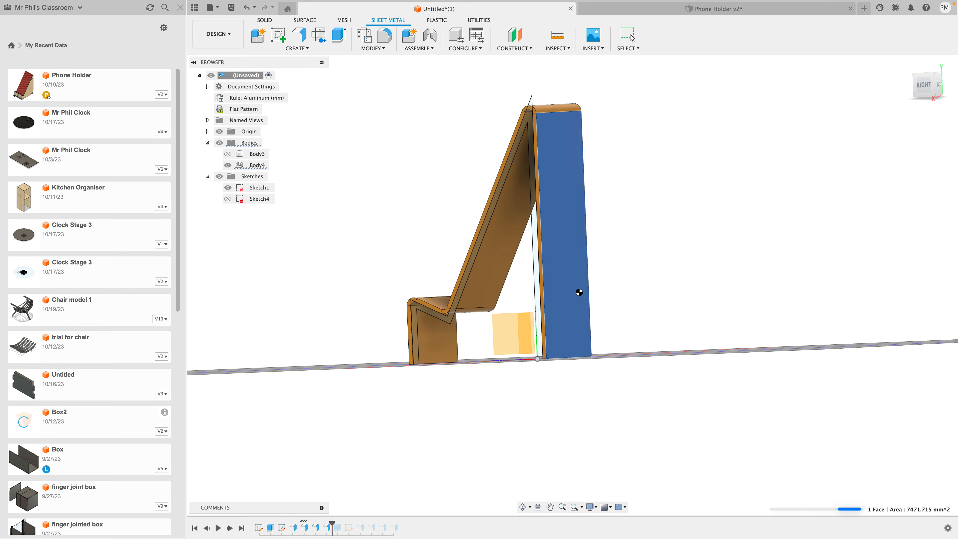
# Delete the existing flat pattern and create a new one with the rear leg's outer face as the stationary face
pyautogui.rightClick(245, 109)
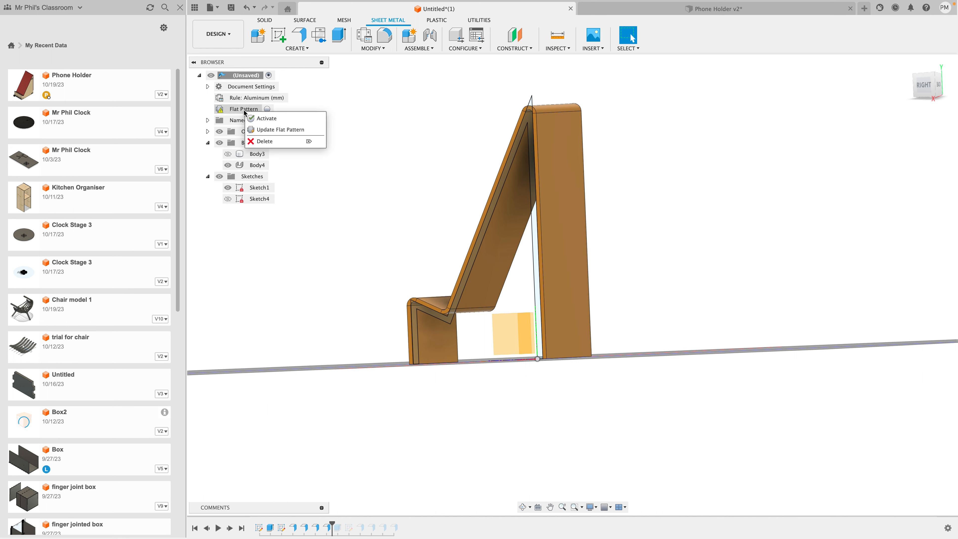
pyautogui.click(264, 141)
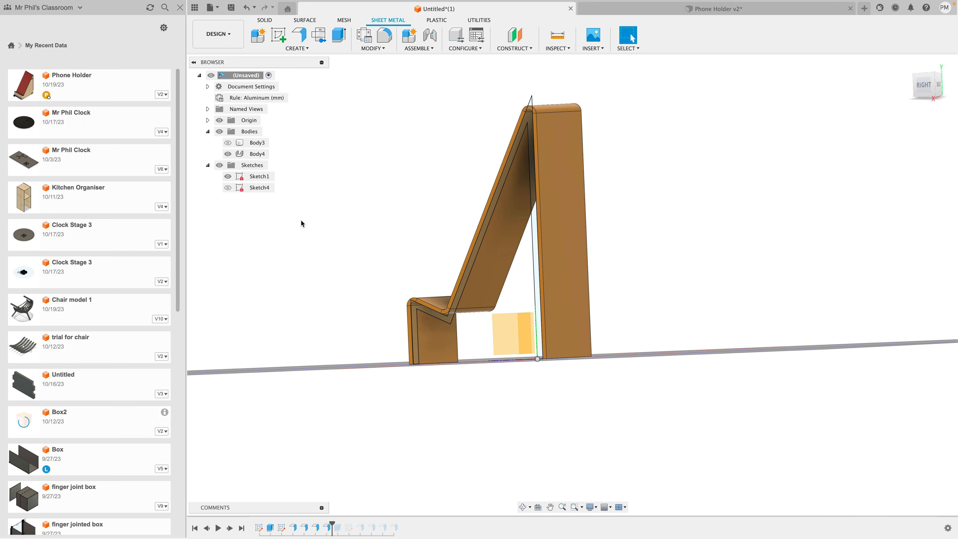
pyautogui.click(319, 35)
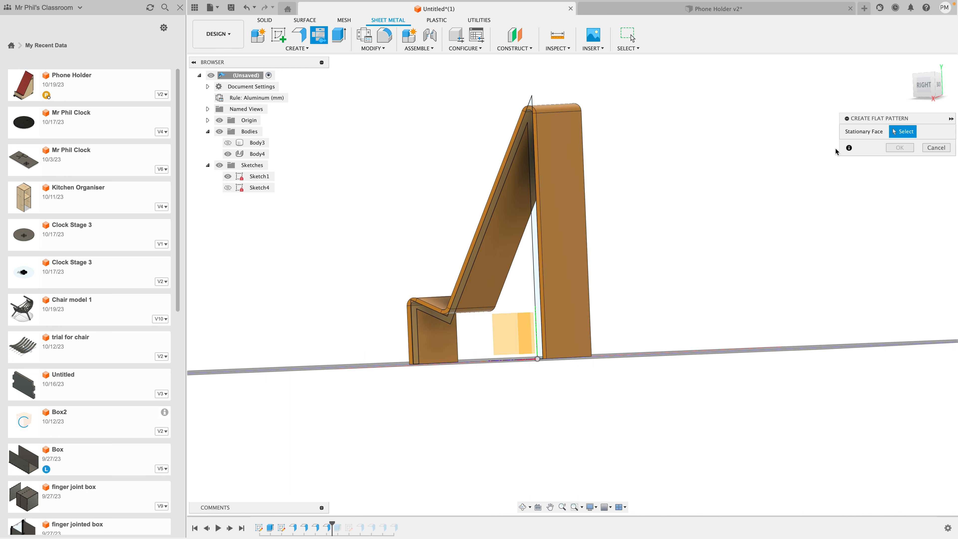
pyautogui.click(567, 261)
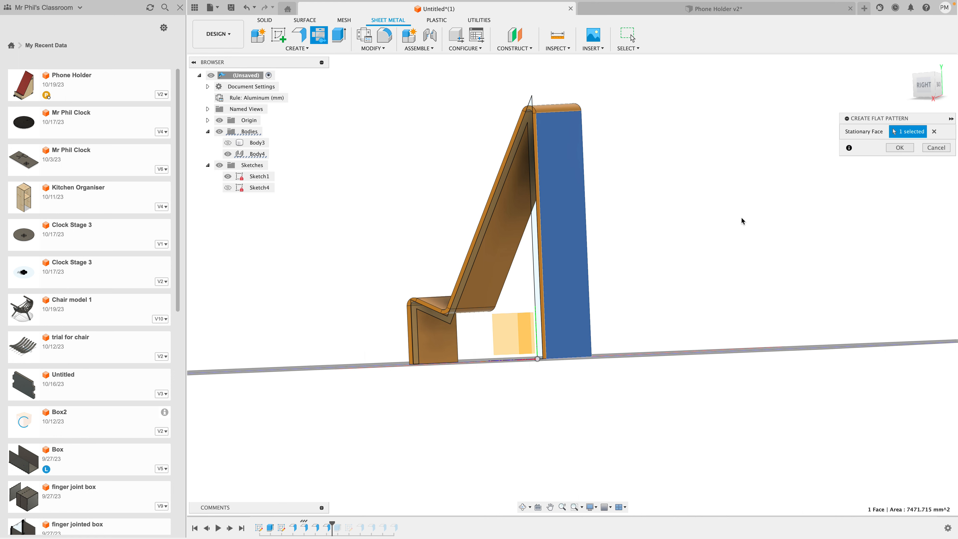
pyautogui.click(900, 148)
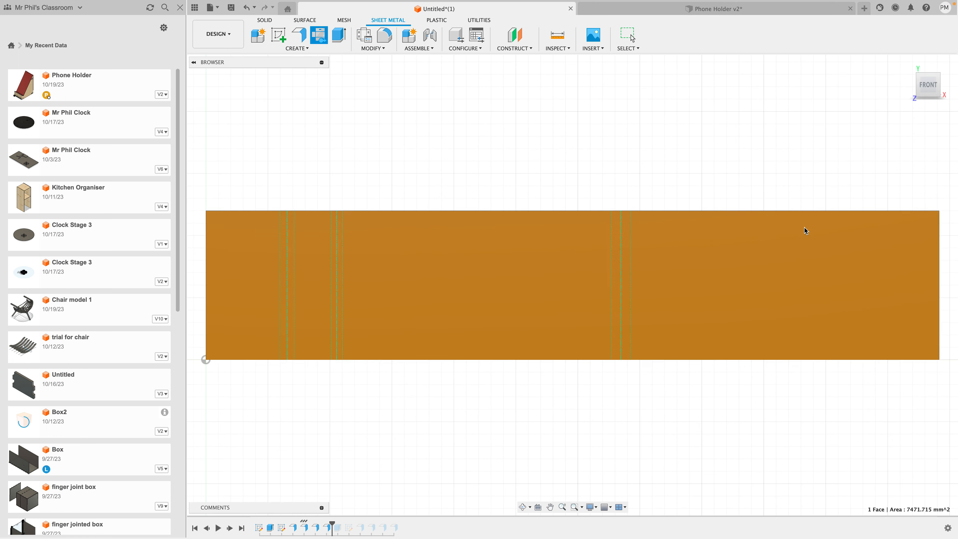